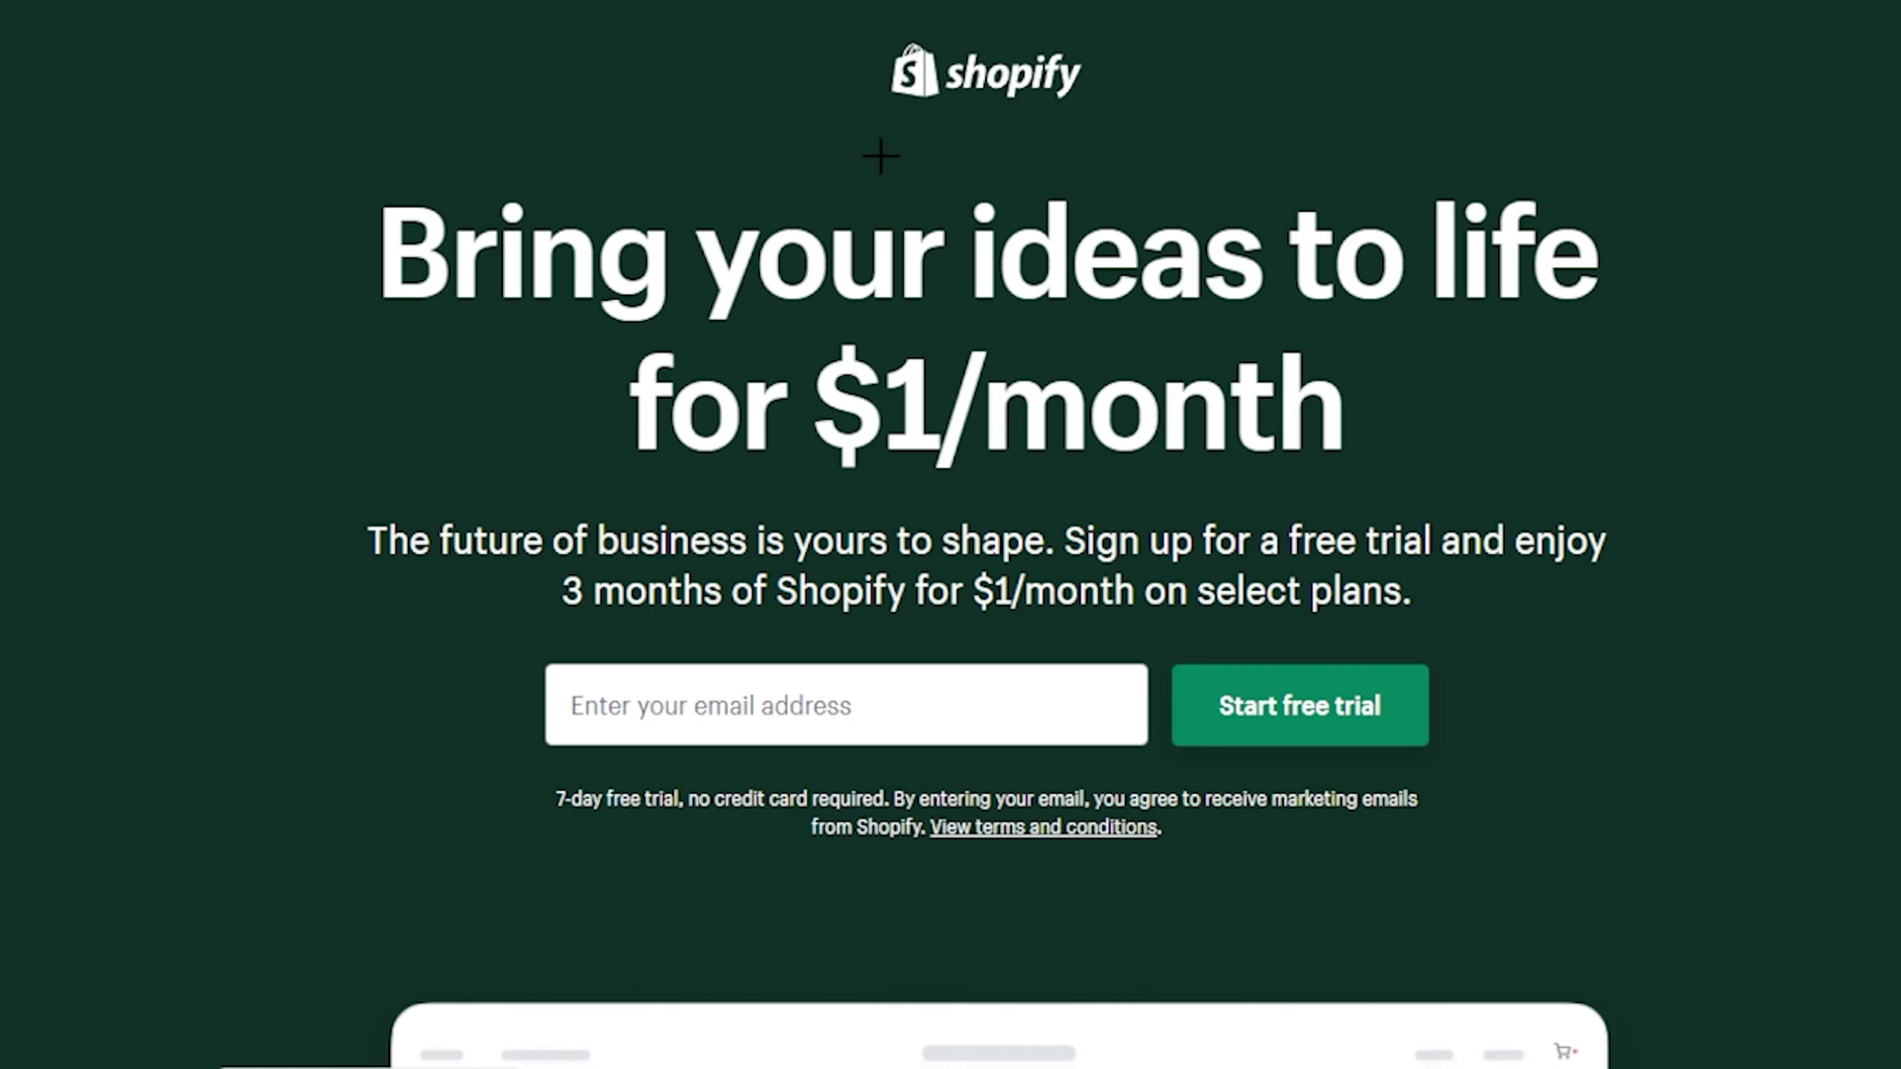
# - Enter 'YouTuber Gear' as the new store's name
pyautogui.moveTo(829, 130); pyautogui.dragTo(1364, 144)
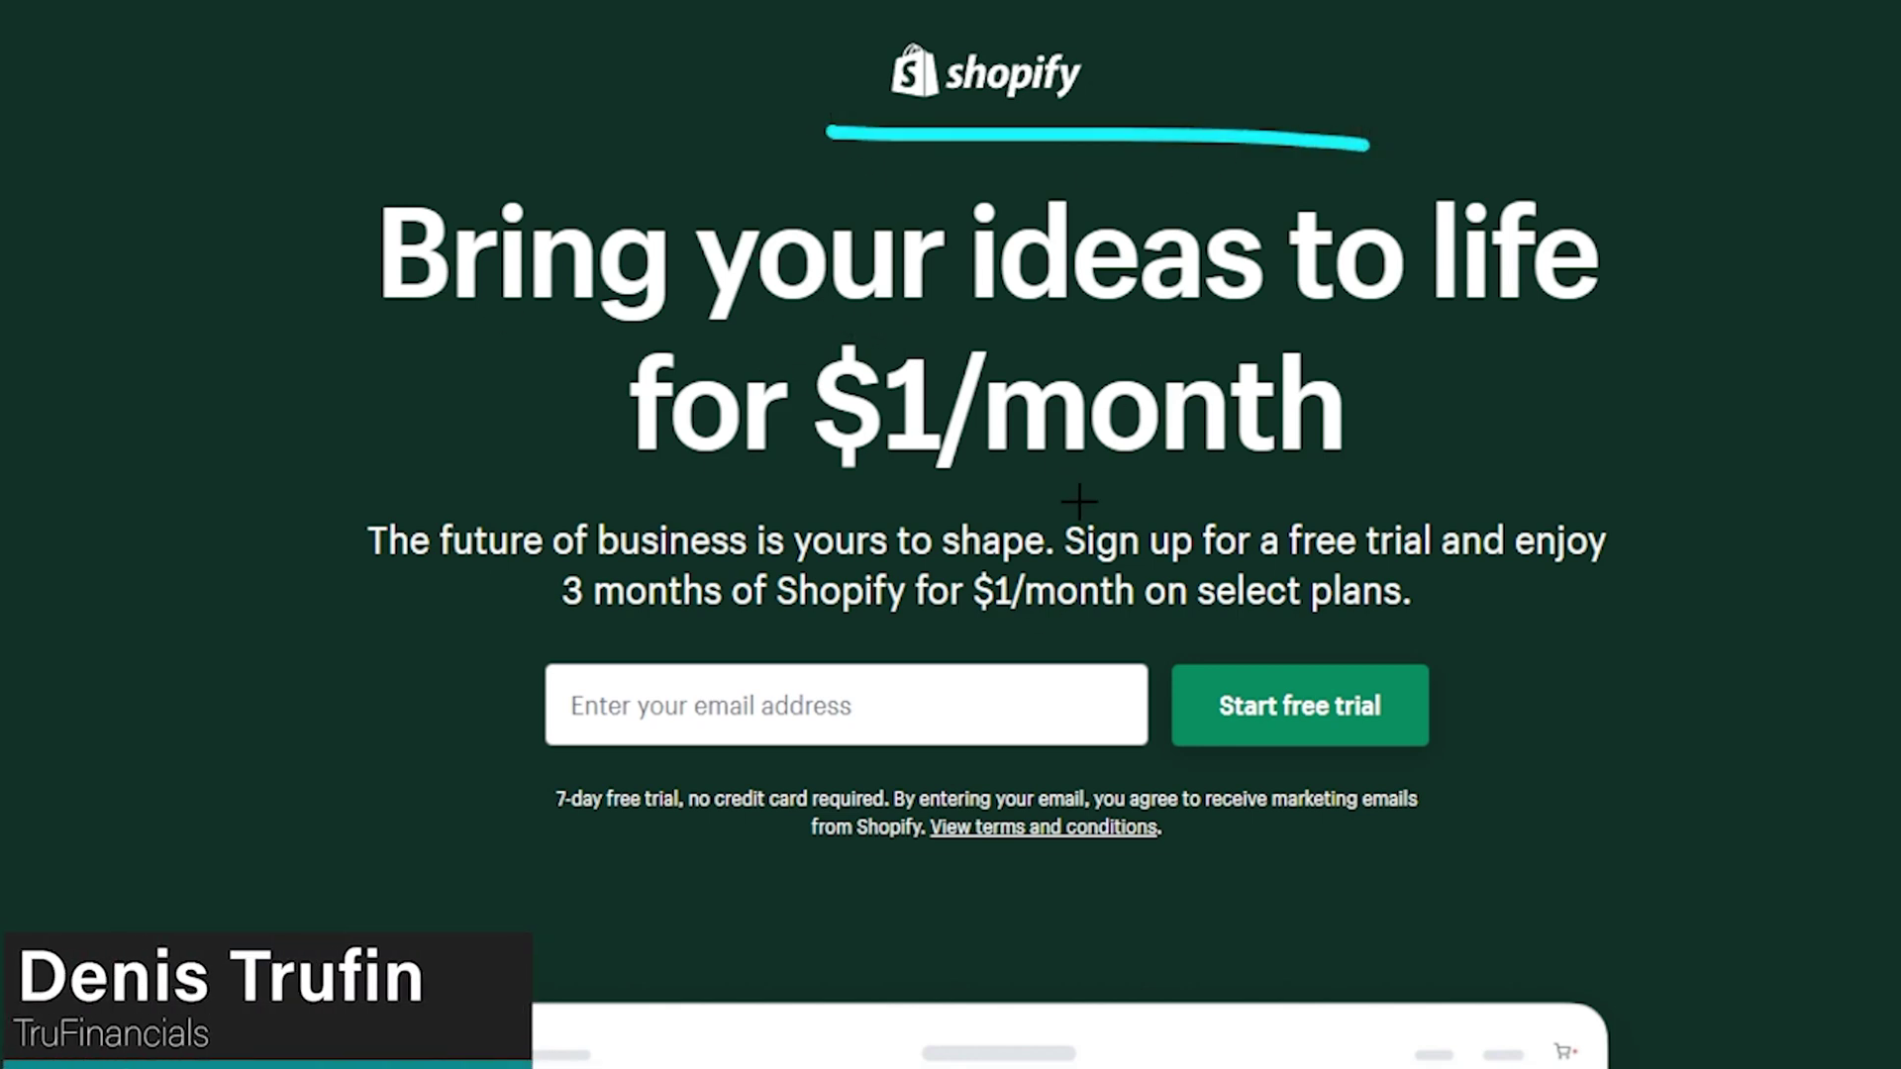
pyautogui.moveTo(577, 154)
pyautogui.mouseDown()
pyautogui.moveTo(540, 149)
pyautogui.moveTo(386, 390)
pyautogui.moveTo(879, 517)
pyautogui.mouseUp()
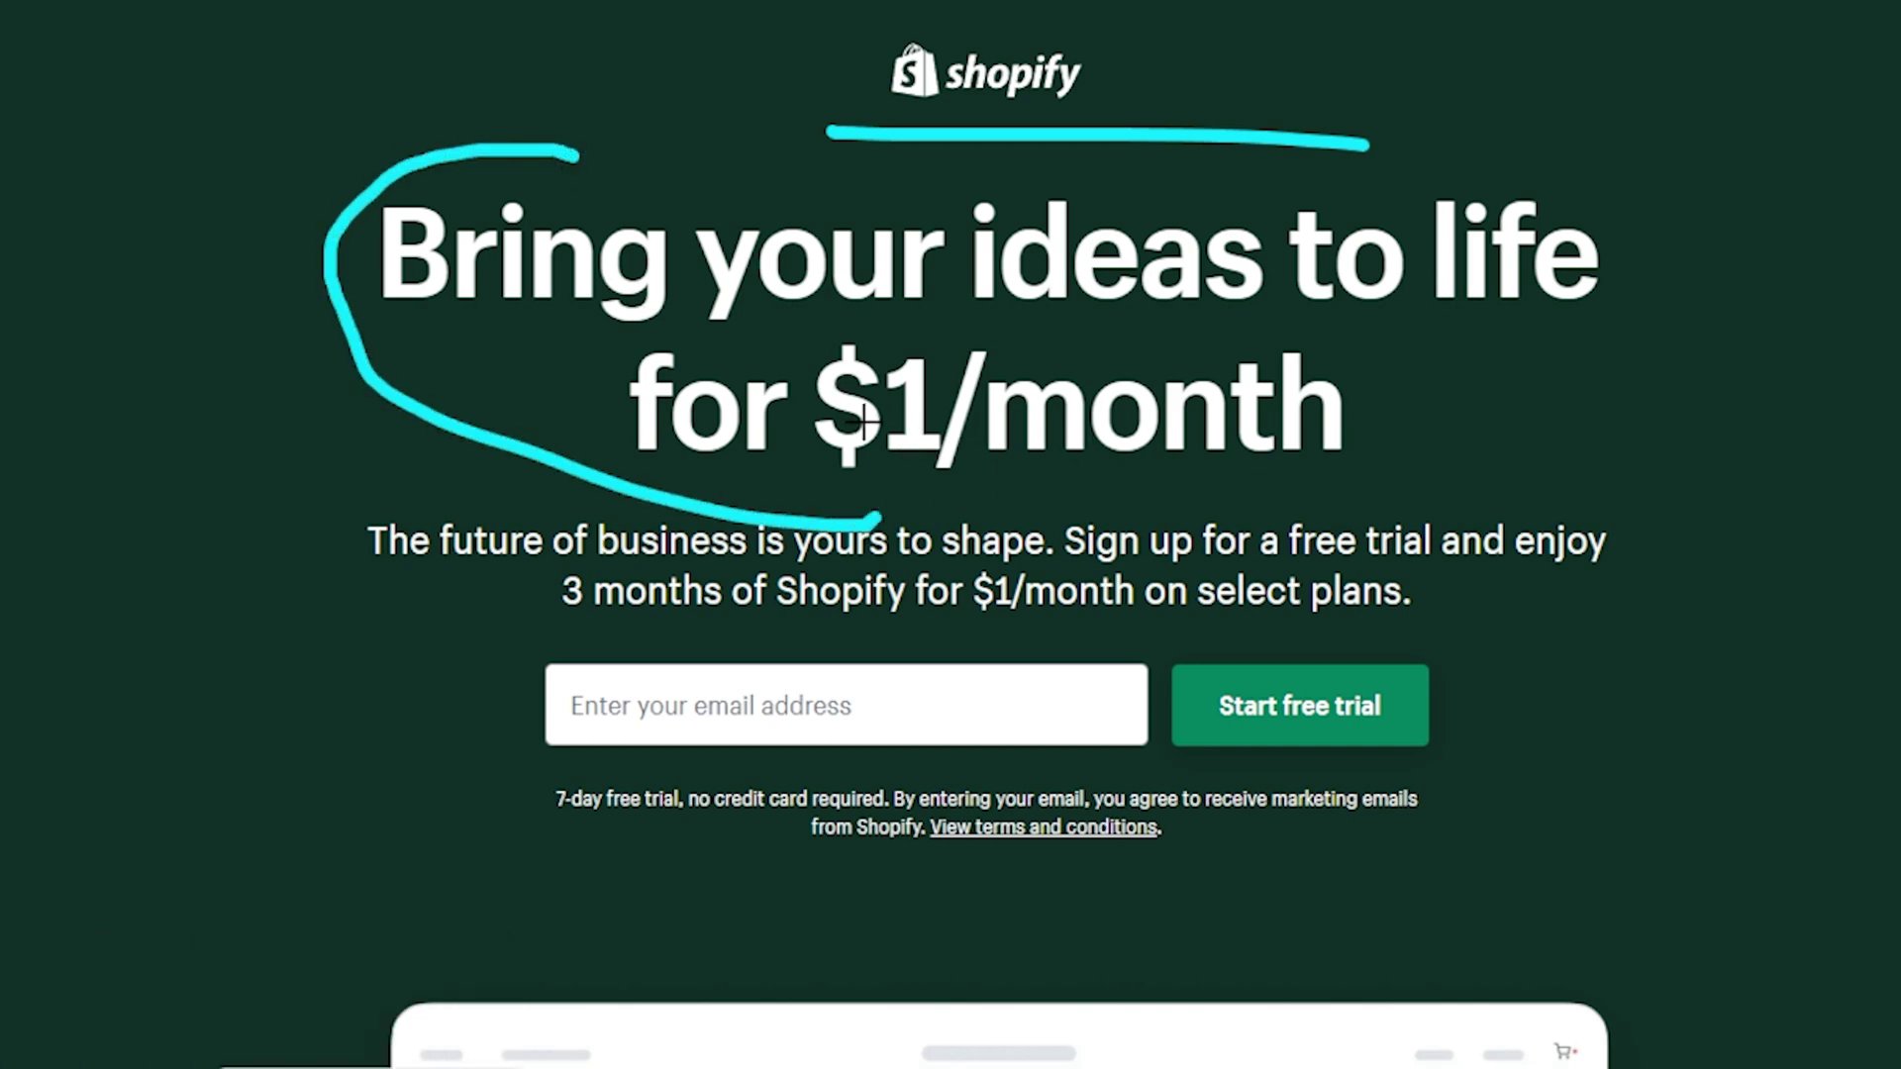
pyautogui.moveTo(535, 621); pyautogui.dragTo(772, 620)
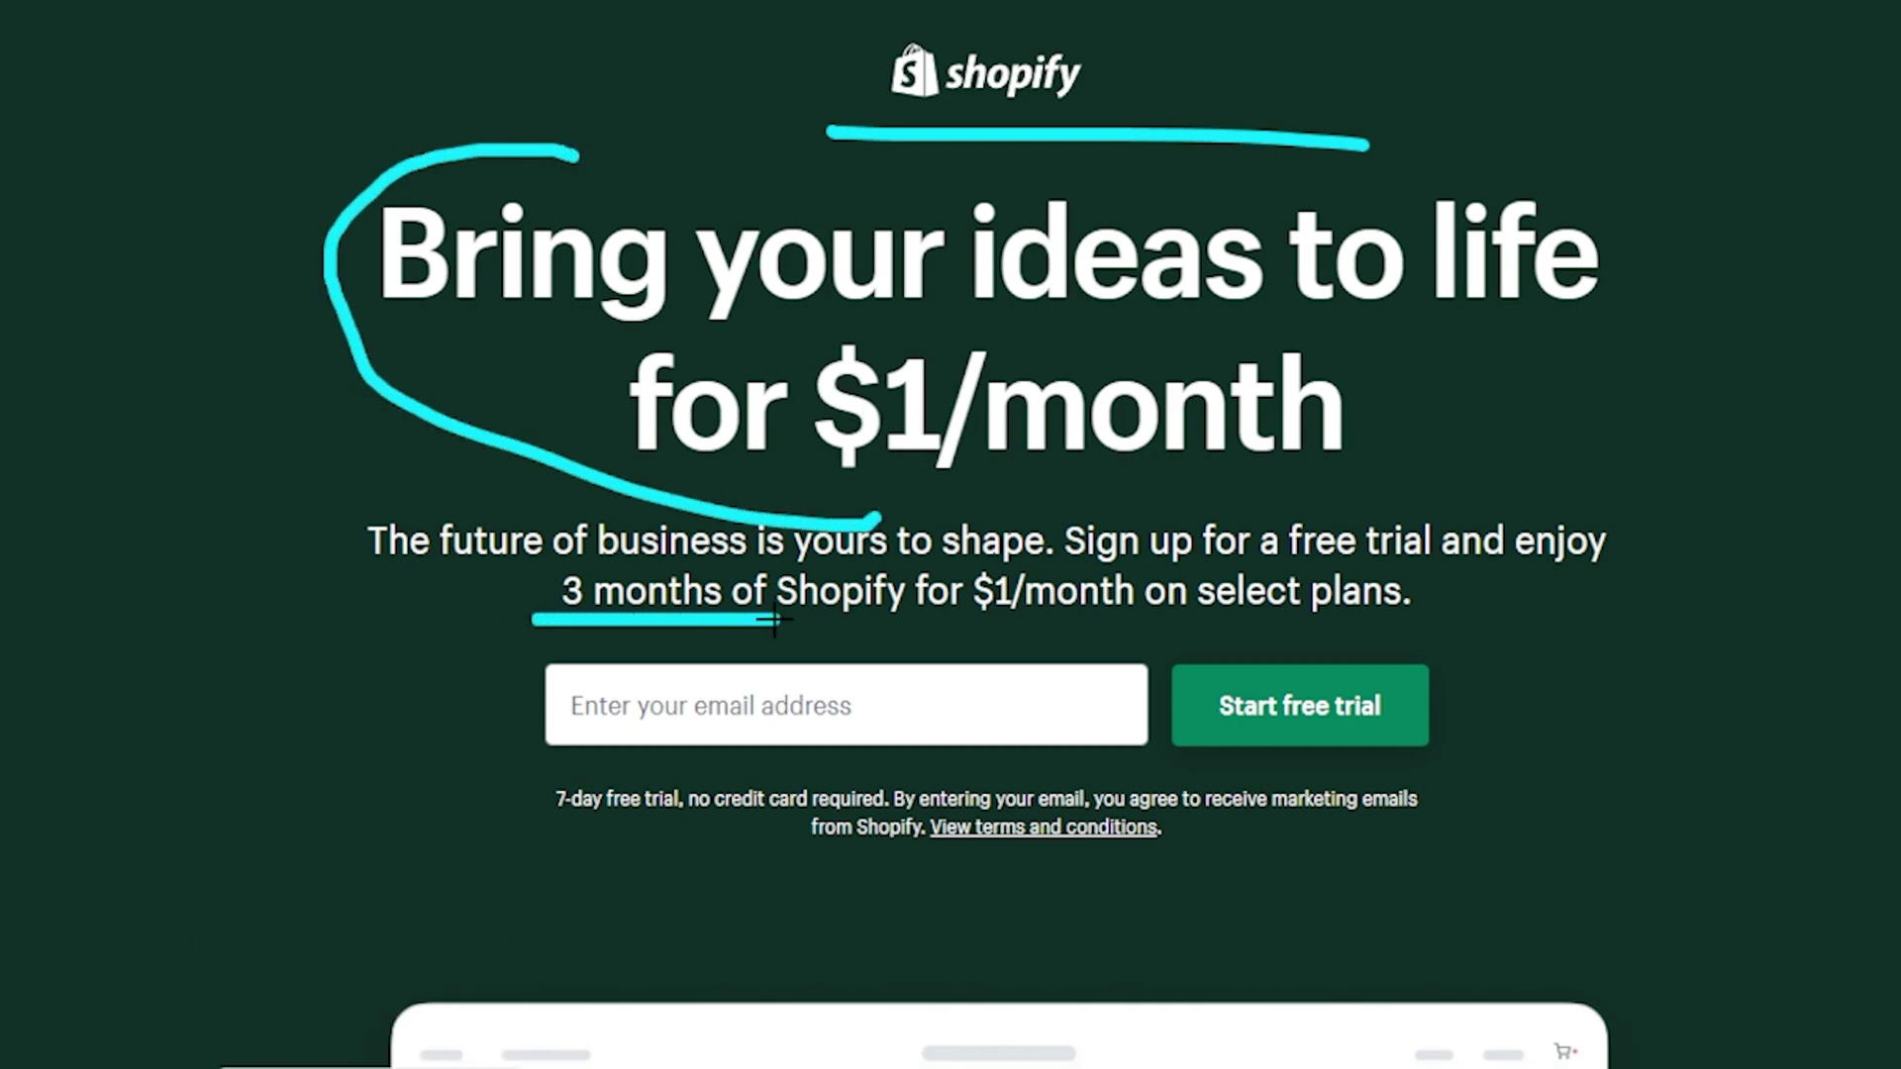
pyautogui.moveTo(1704, 238); pyautogui.dragTo(1690, 750)
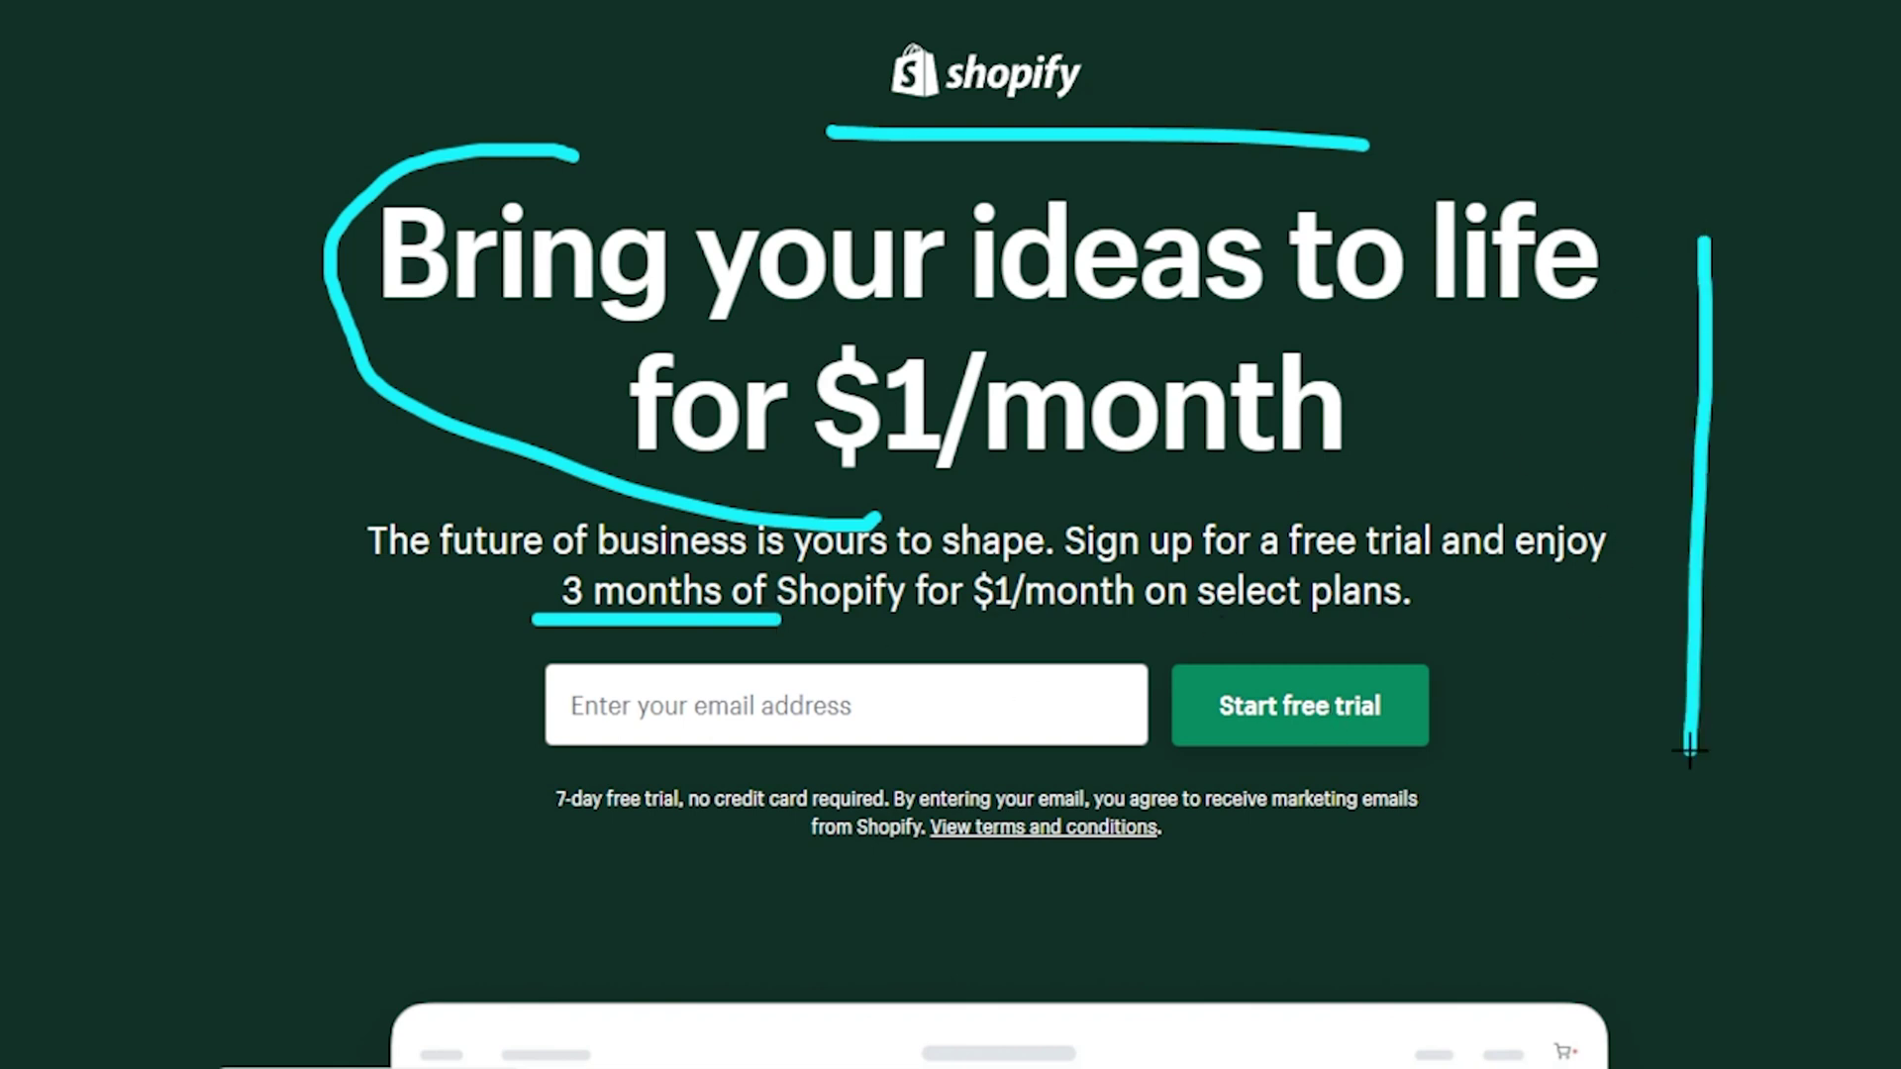
pyautogui.moveTo(1644, 629)
pyautogui.mouseDown()
pyautogui.moveTo(1698, 767)
pyautogui.moveTo(1780, 619)
pyautogui.mouseUp()
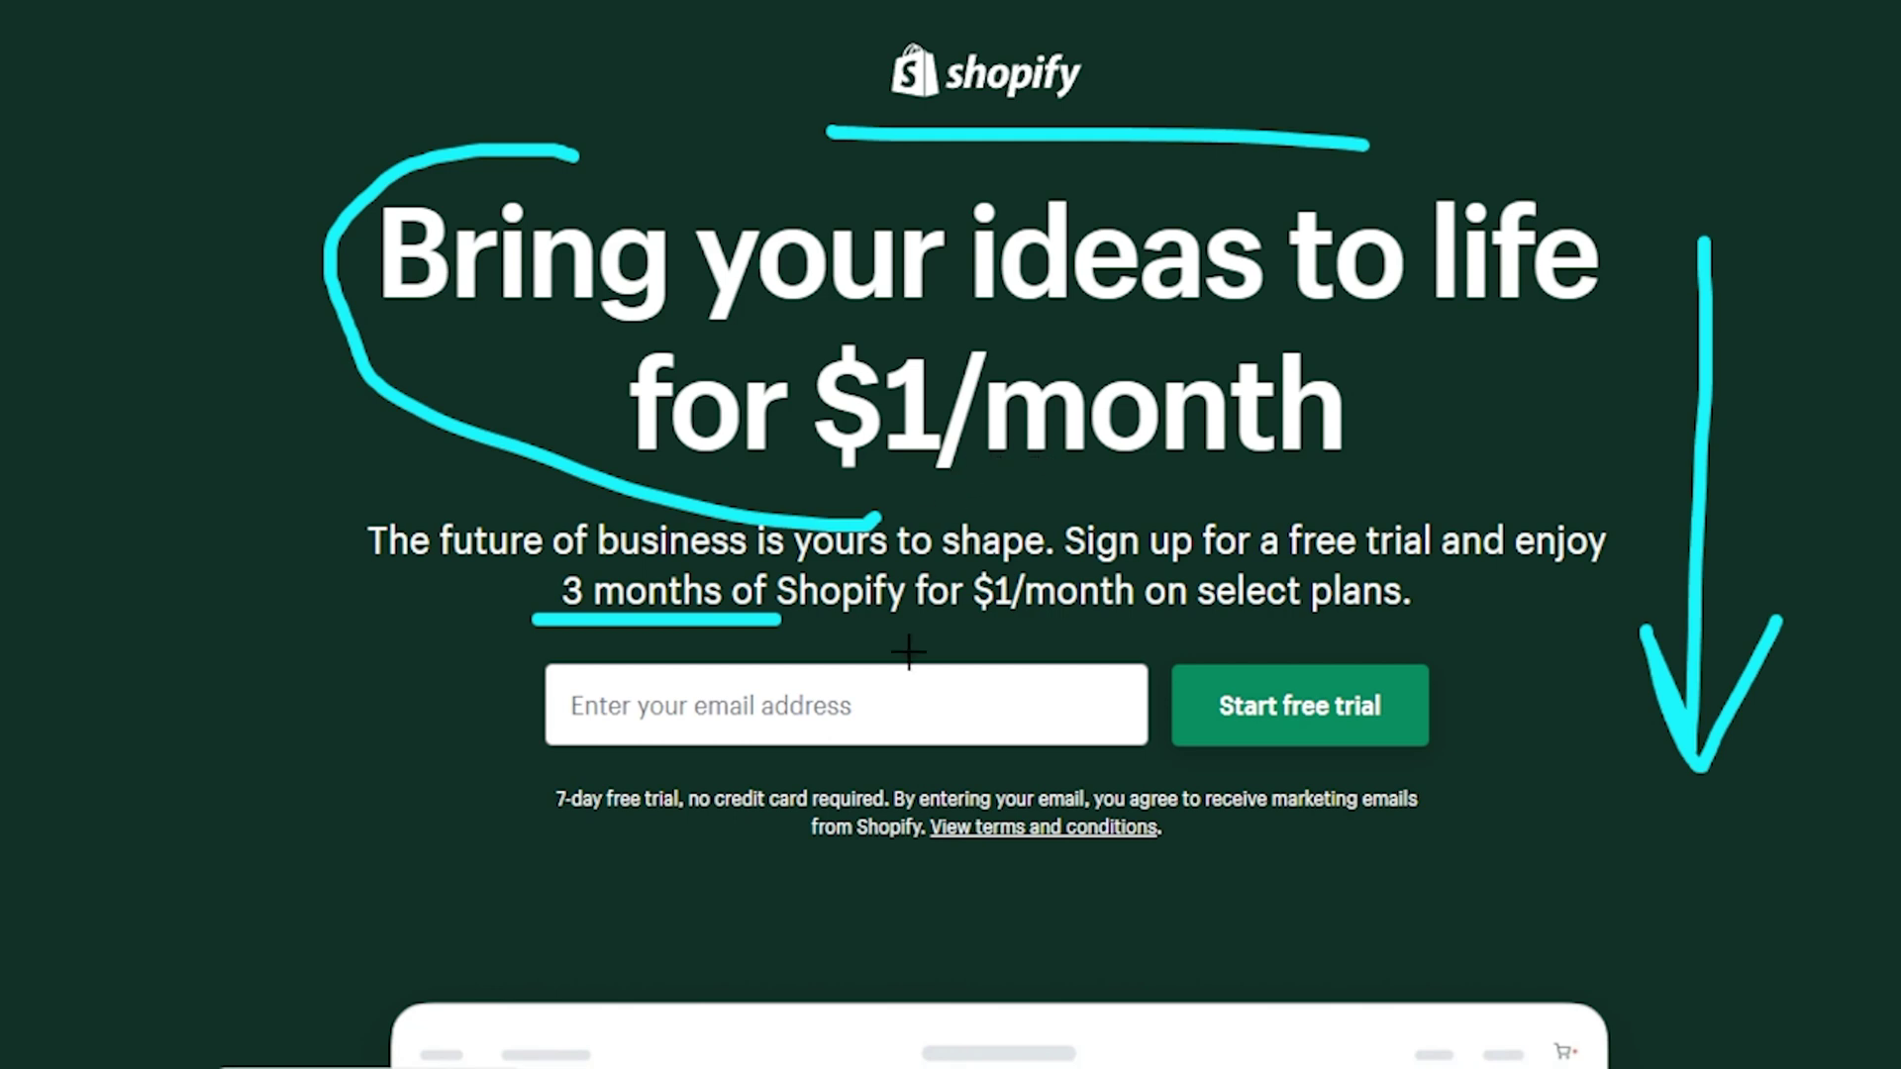
pyautogui.moveTo(605, 639)
pyautogui.mouseDown()
pyautogui.moveTo(500, 748)
pyautogui.moveTo(715, 766)
pyautogui.mouseUp()
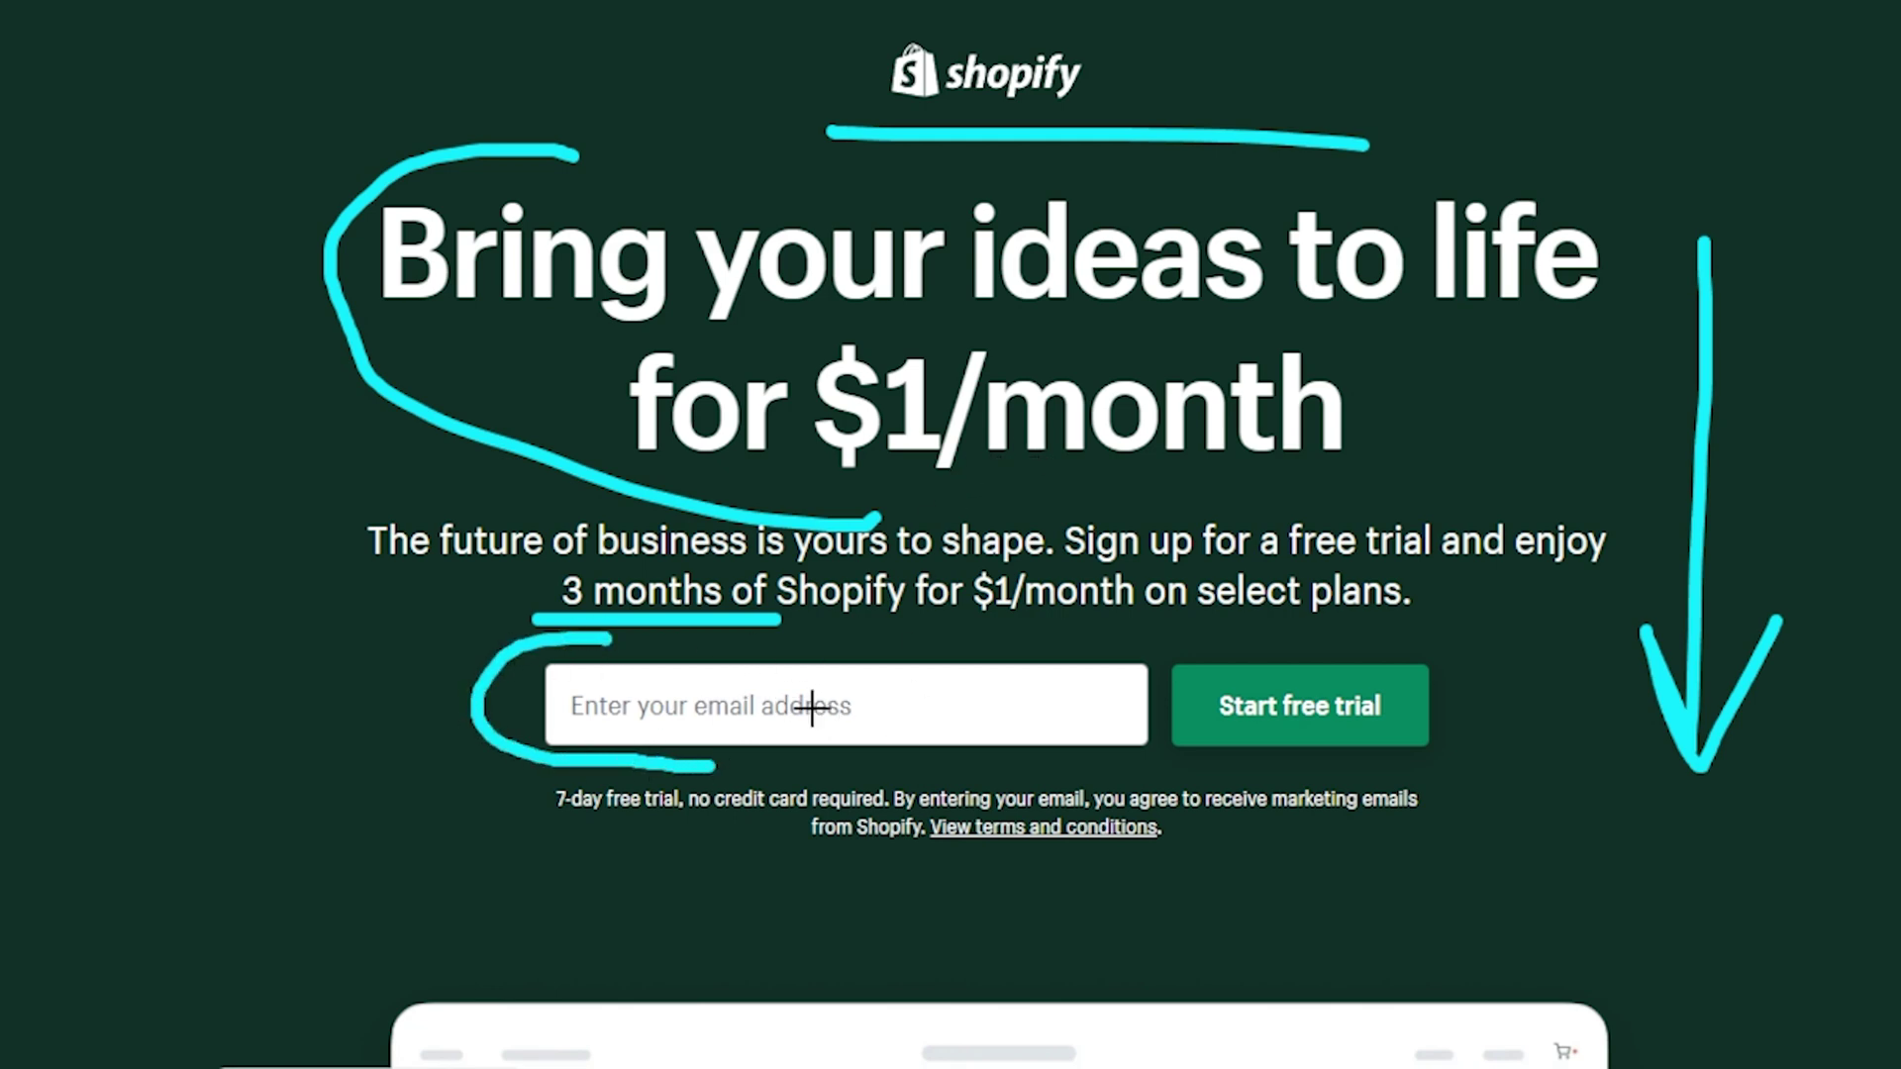
pyautogui.moveTo(1290, 614)
pyautogui.mouseDown()
pyautogui.moveTo(1517, 756)
pyautogui.moveTo(1129, 626)
pyautogui.mouseUp()
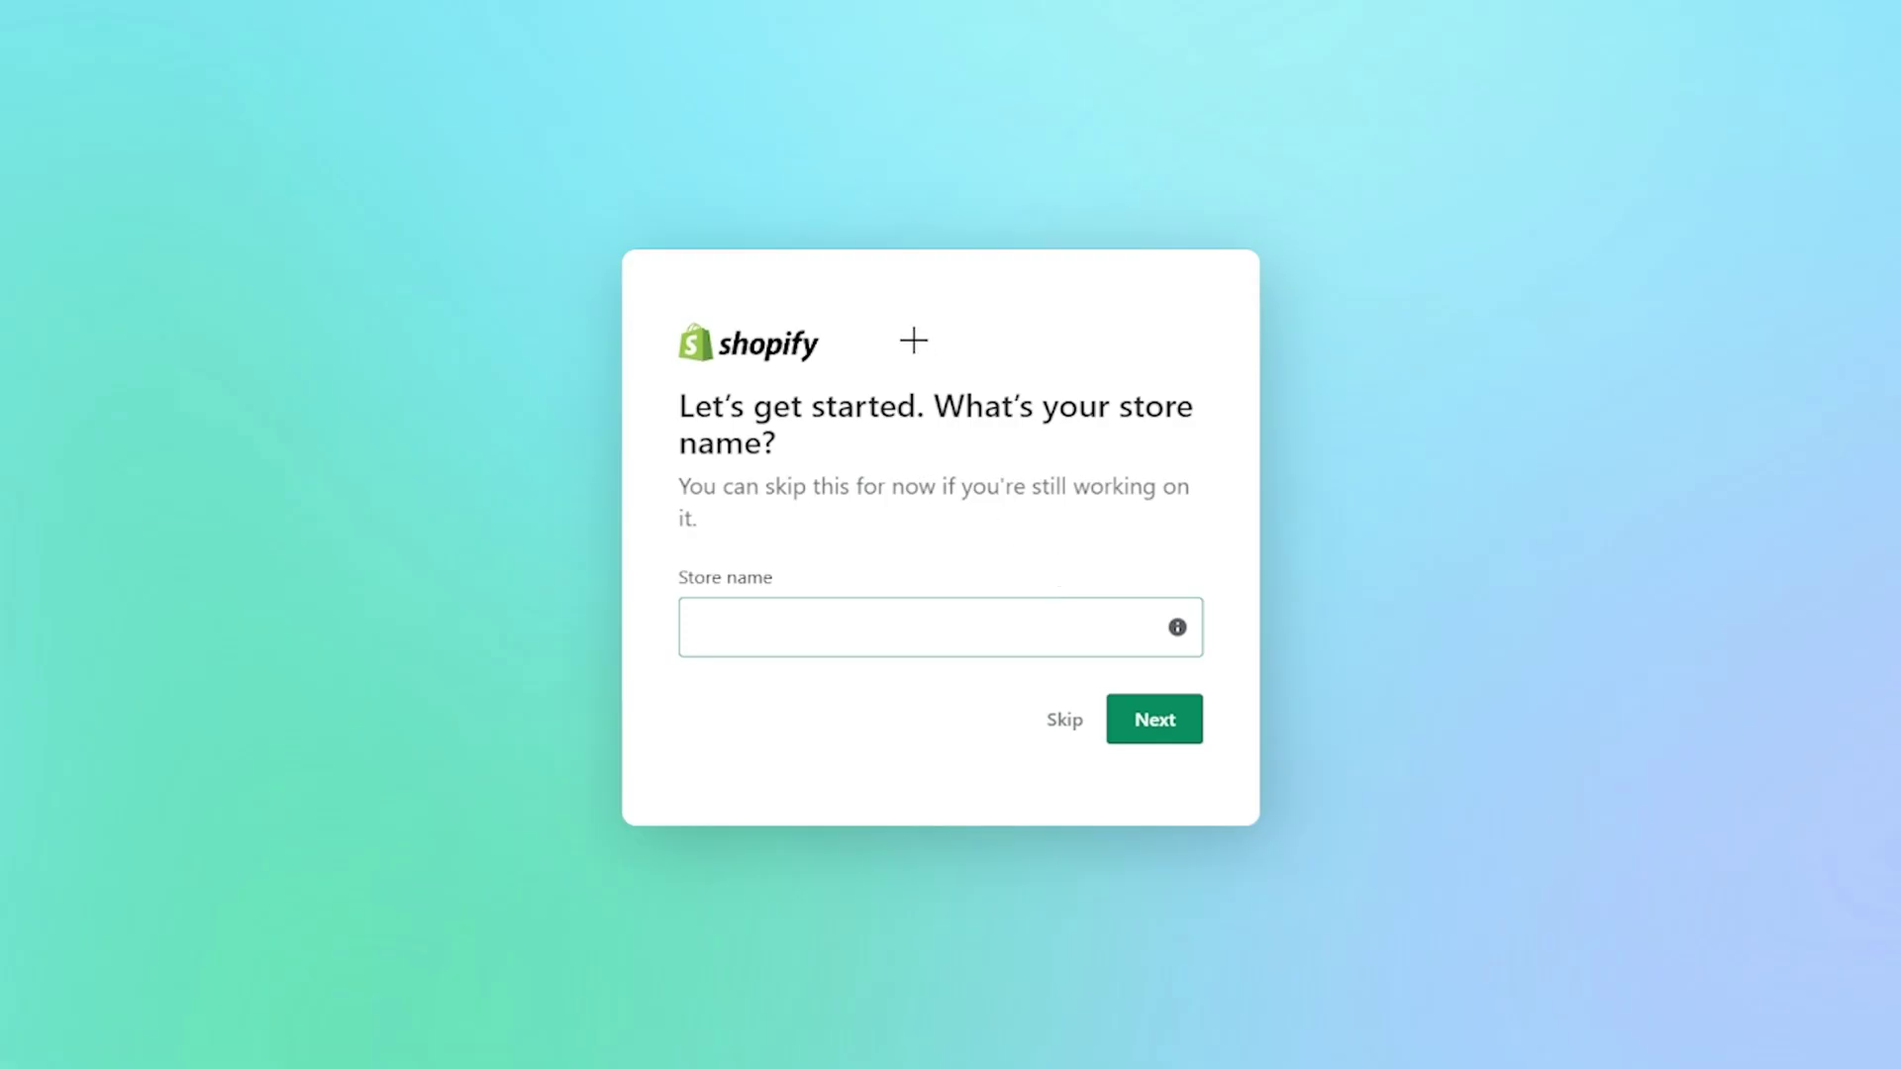
# - Note the temporary myshopify URL and continue to the 'what best describes you' question
pyautogui.moveTo(960, 428); pyautogui.dragTo(1237, 427)
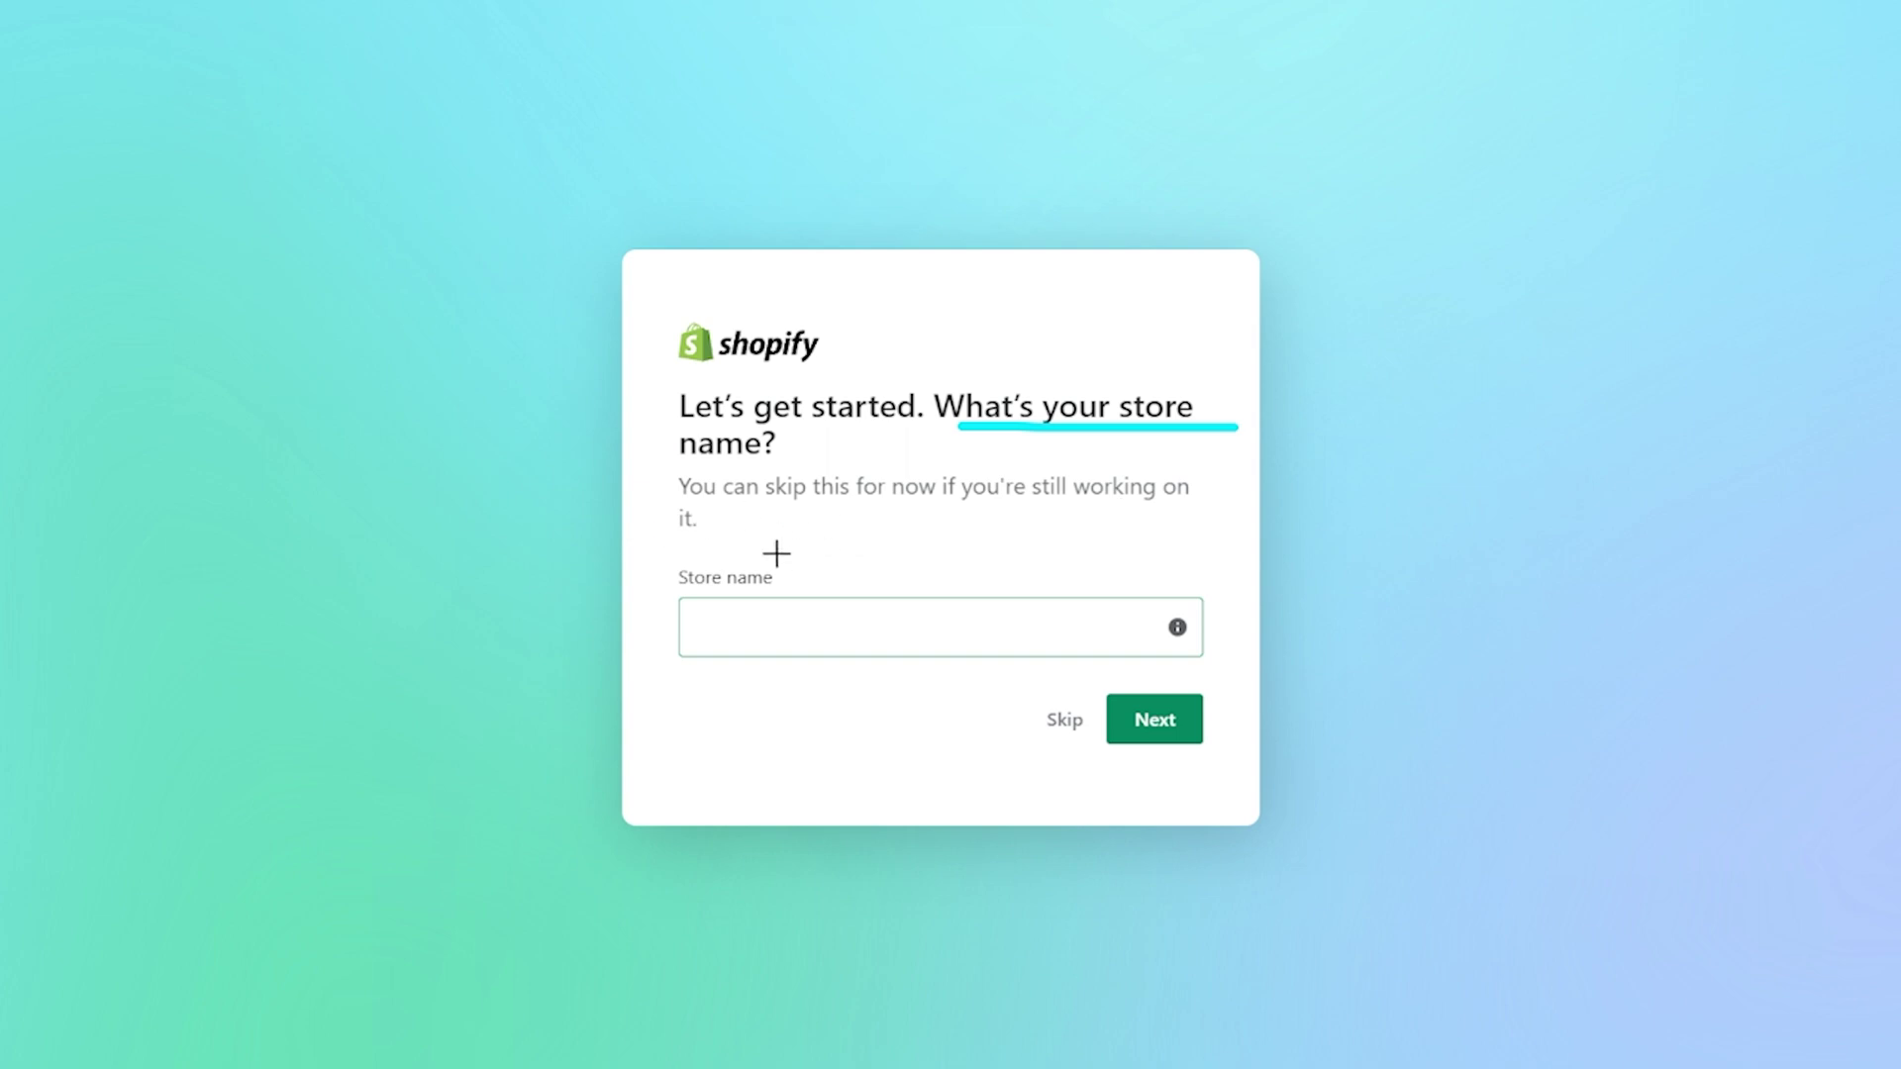
pyautogui.moveTo(789, 542)
pyautogui.mouseDown()
pyautogui.moveTo(615, 658)
pyautogui.moveTo(864, 700)
pyautogui.mouseUp()
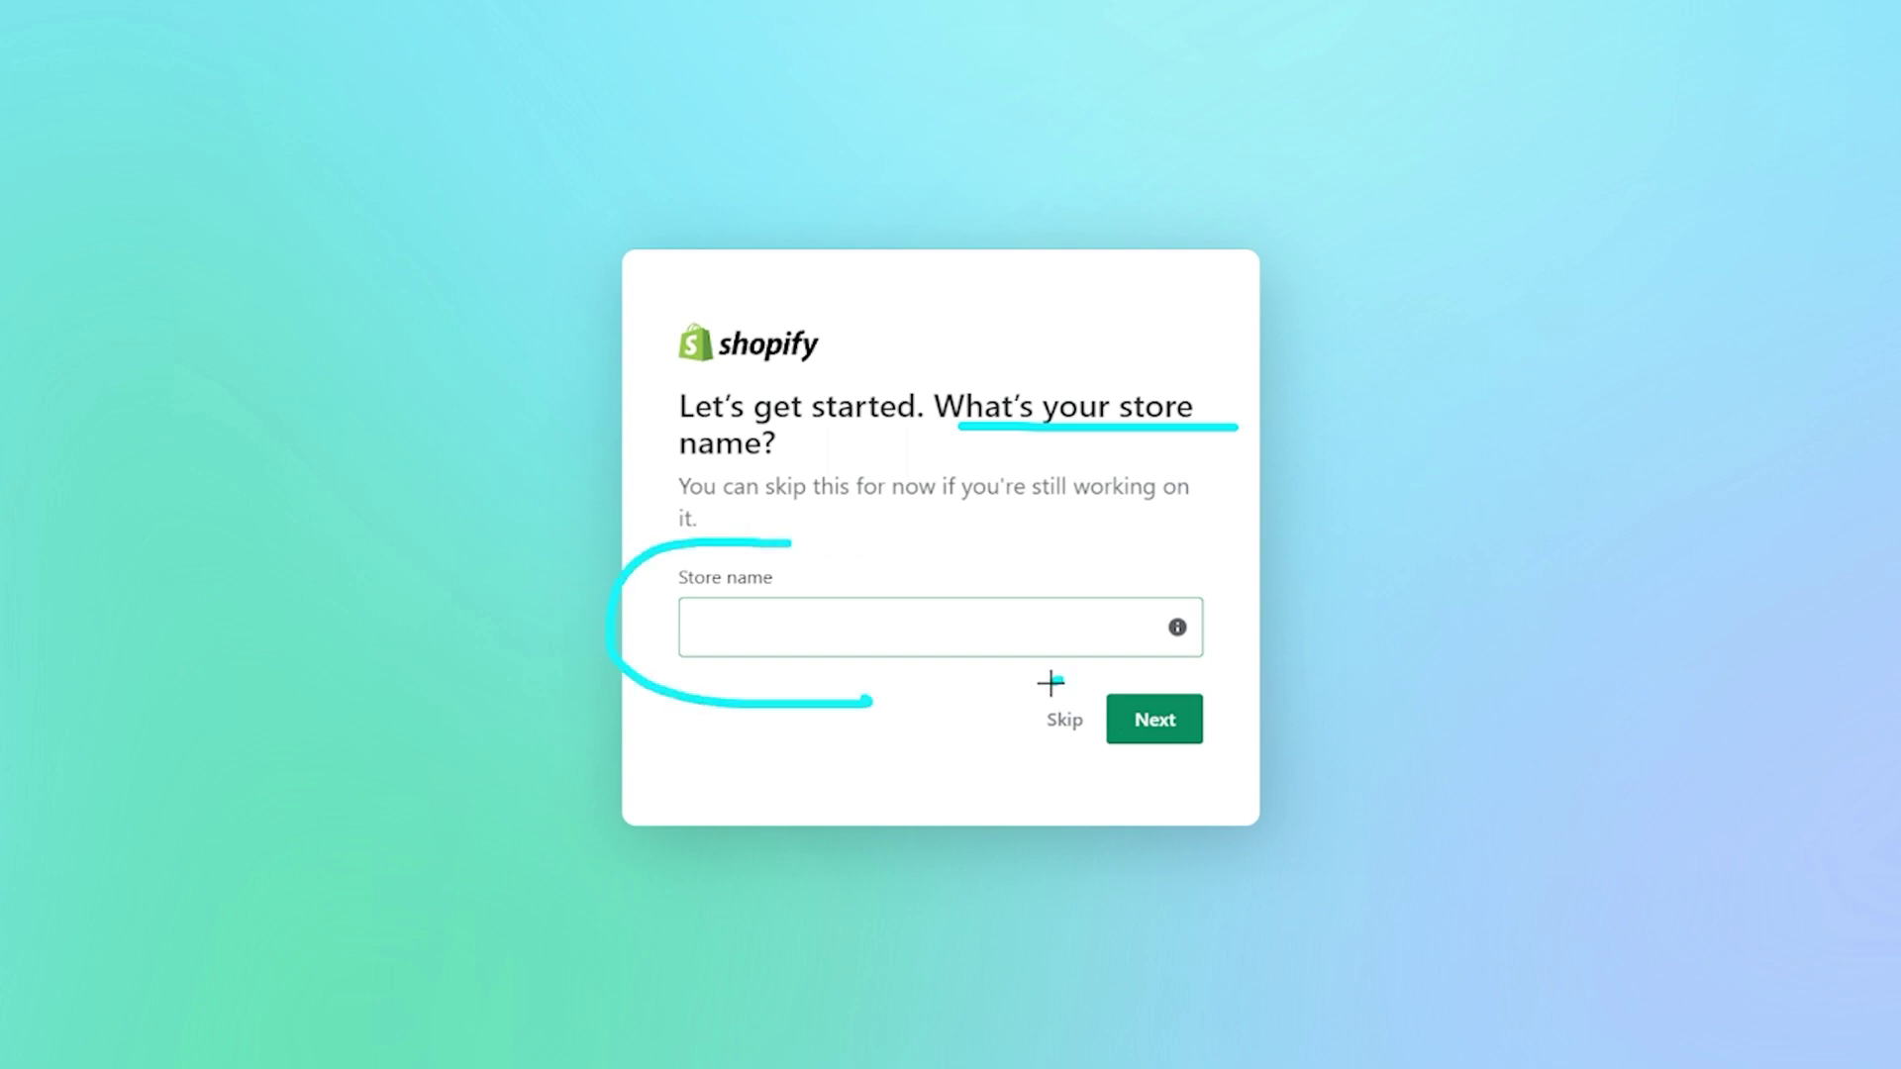
pyautogui.moveTo(1051, 683); pyautogui.dragTo(1019, 690)
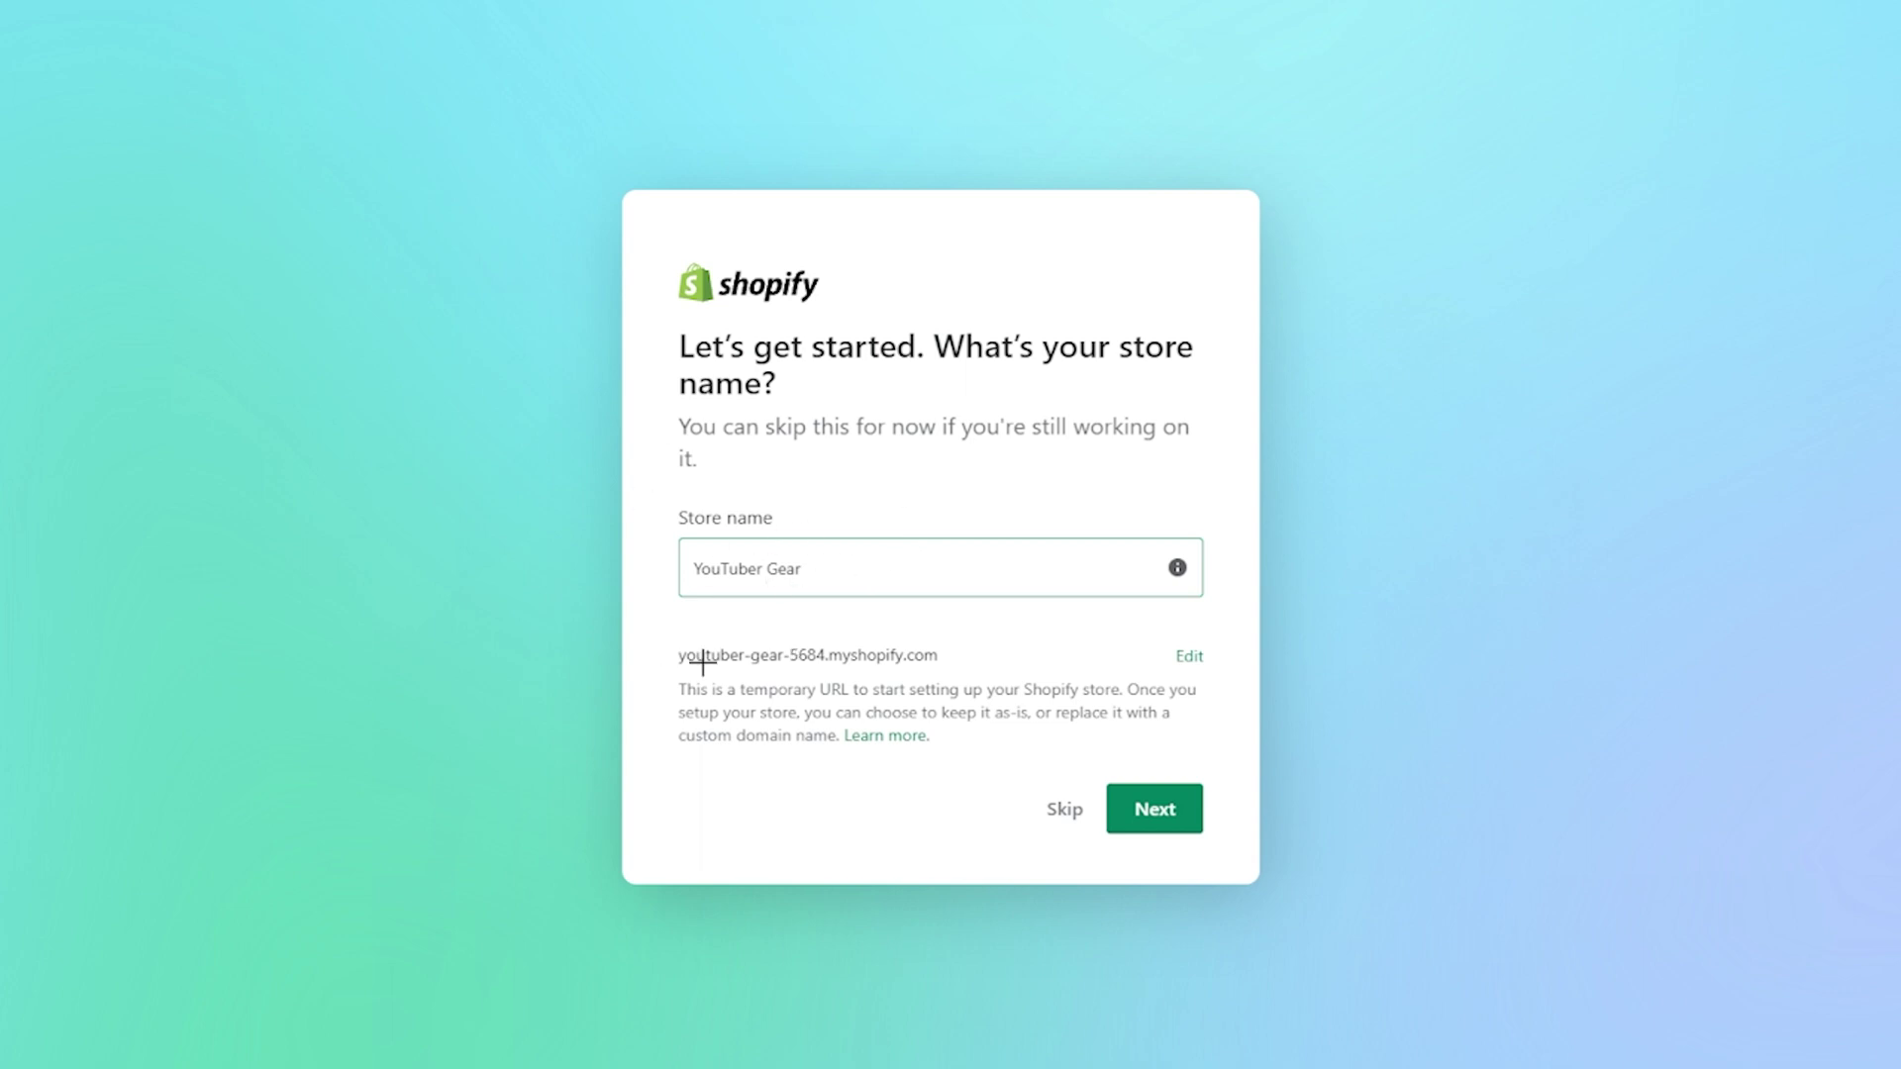
pyautogui.moveTo(658, 673); pyautogui.dragTo(955, 670)
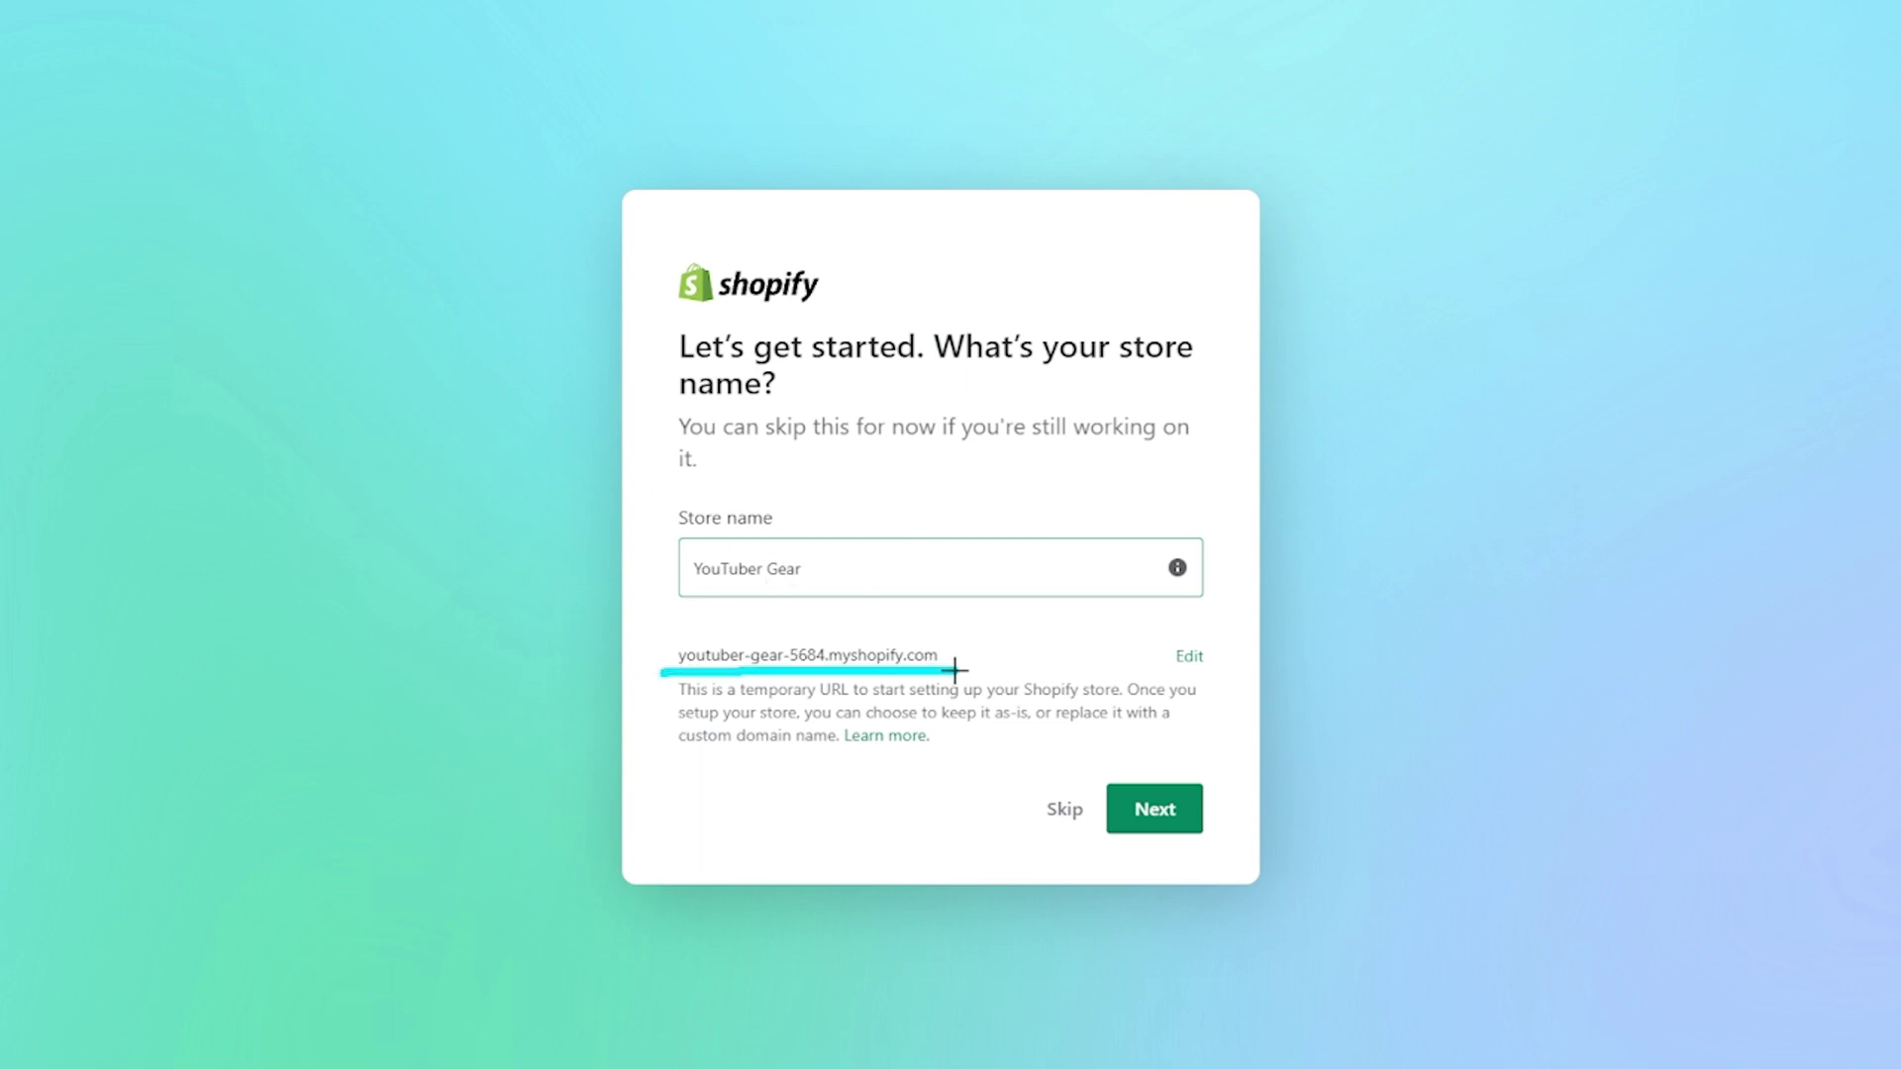
pyautogui.moveTo(1188, 625); pyautogui.dragTo(1178, 629)
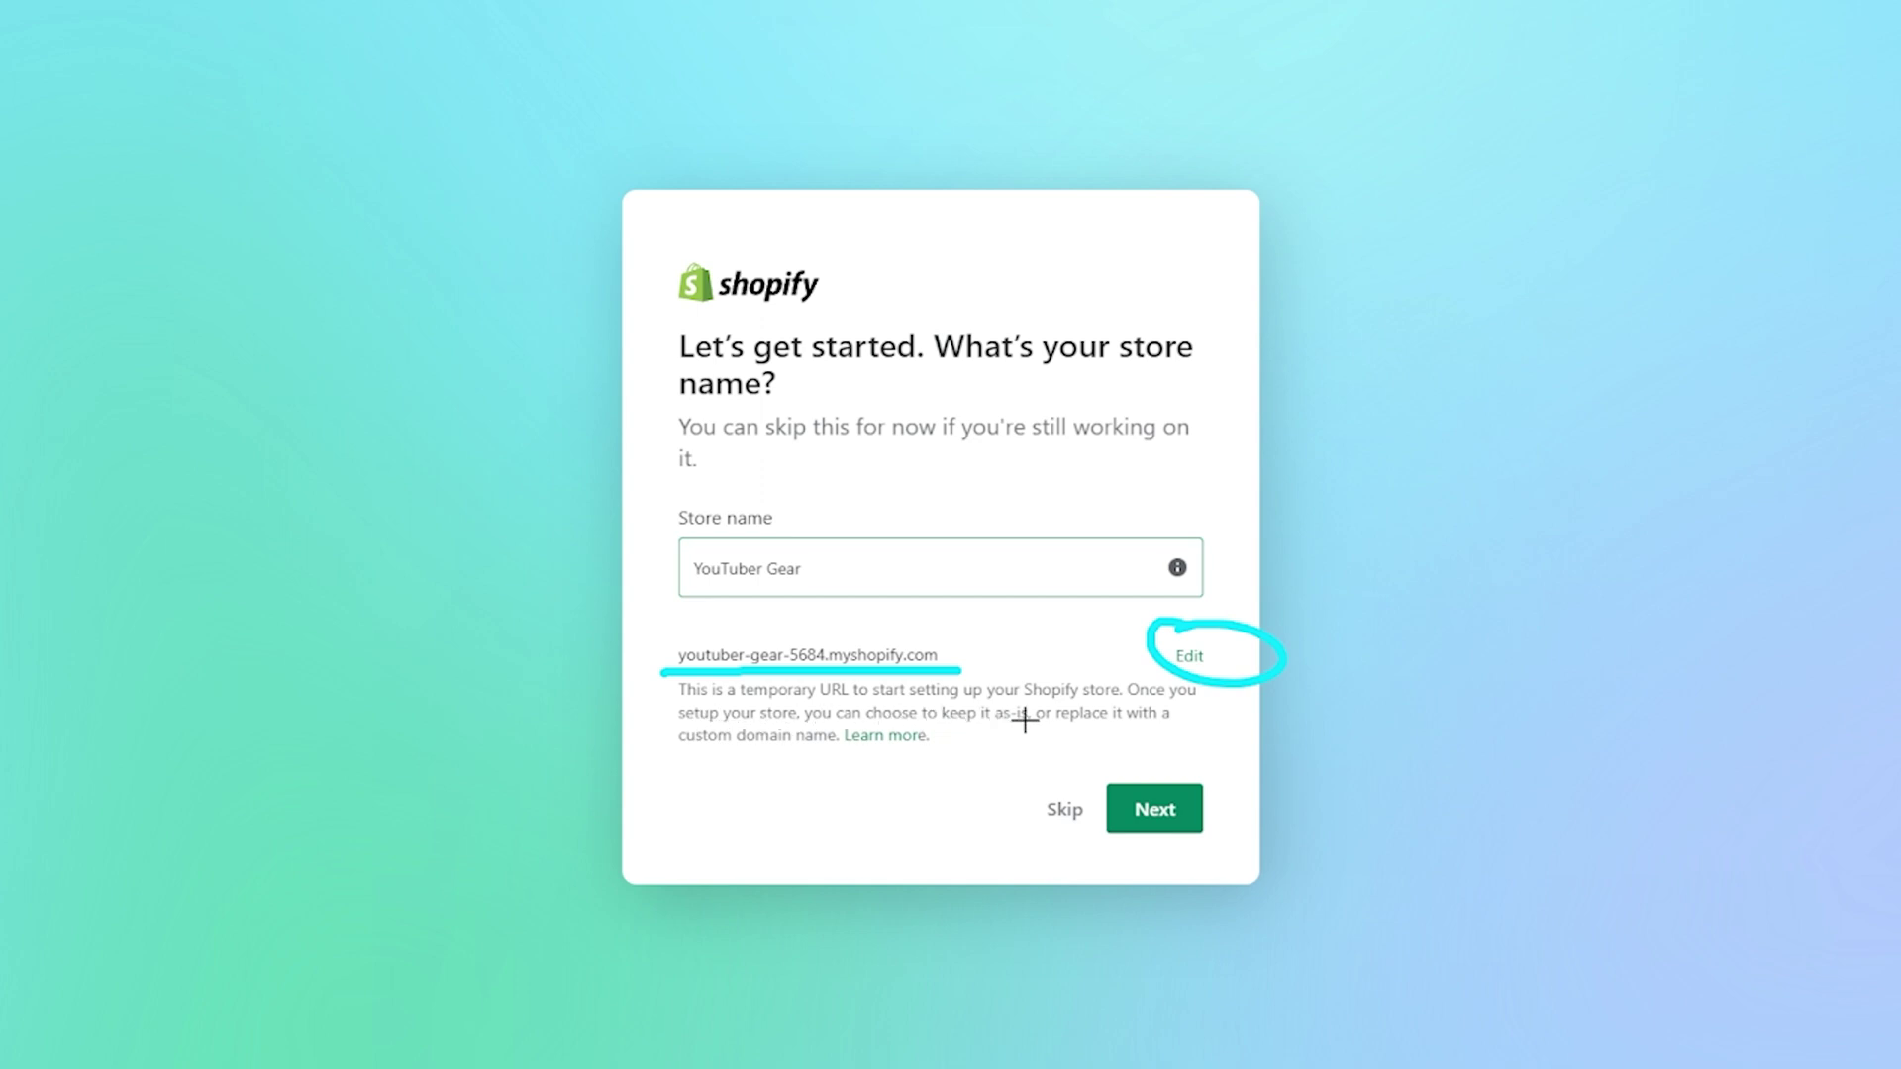
pyautogui.moveTo(682, 757); pyautogui.dragTo(873, 758)
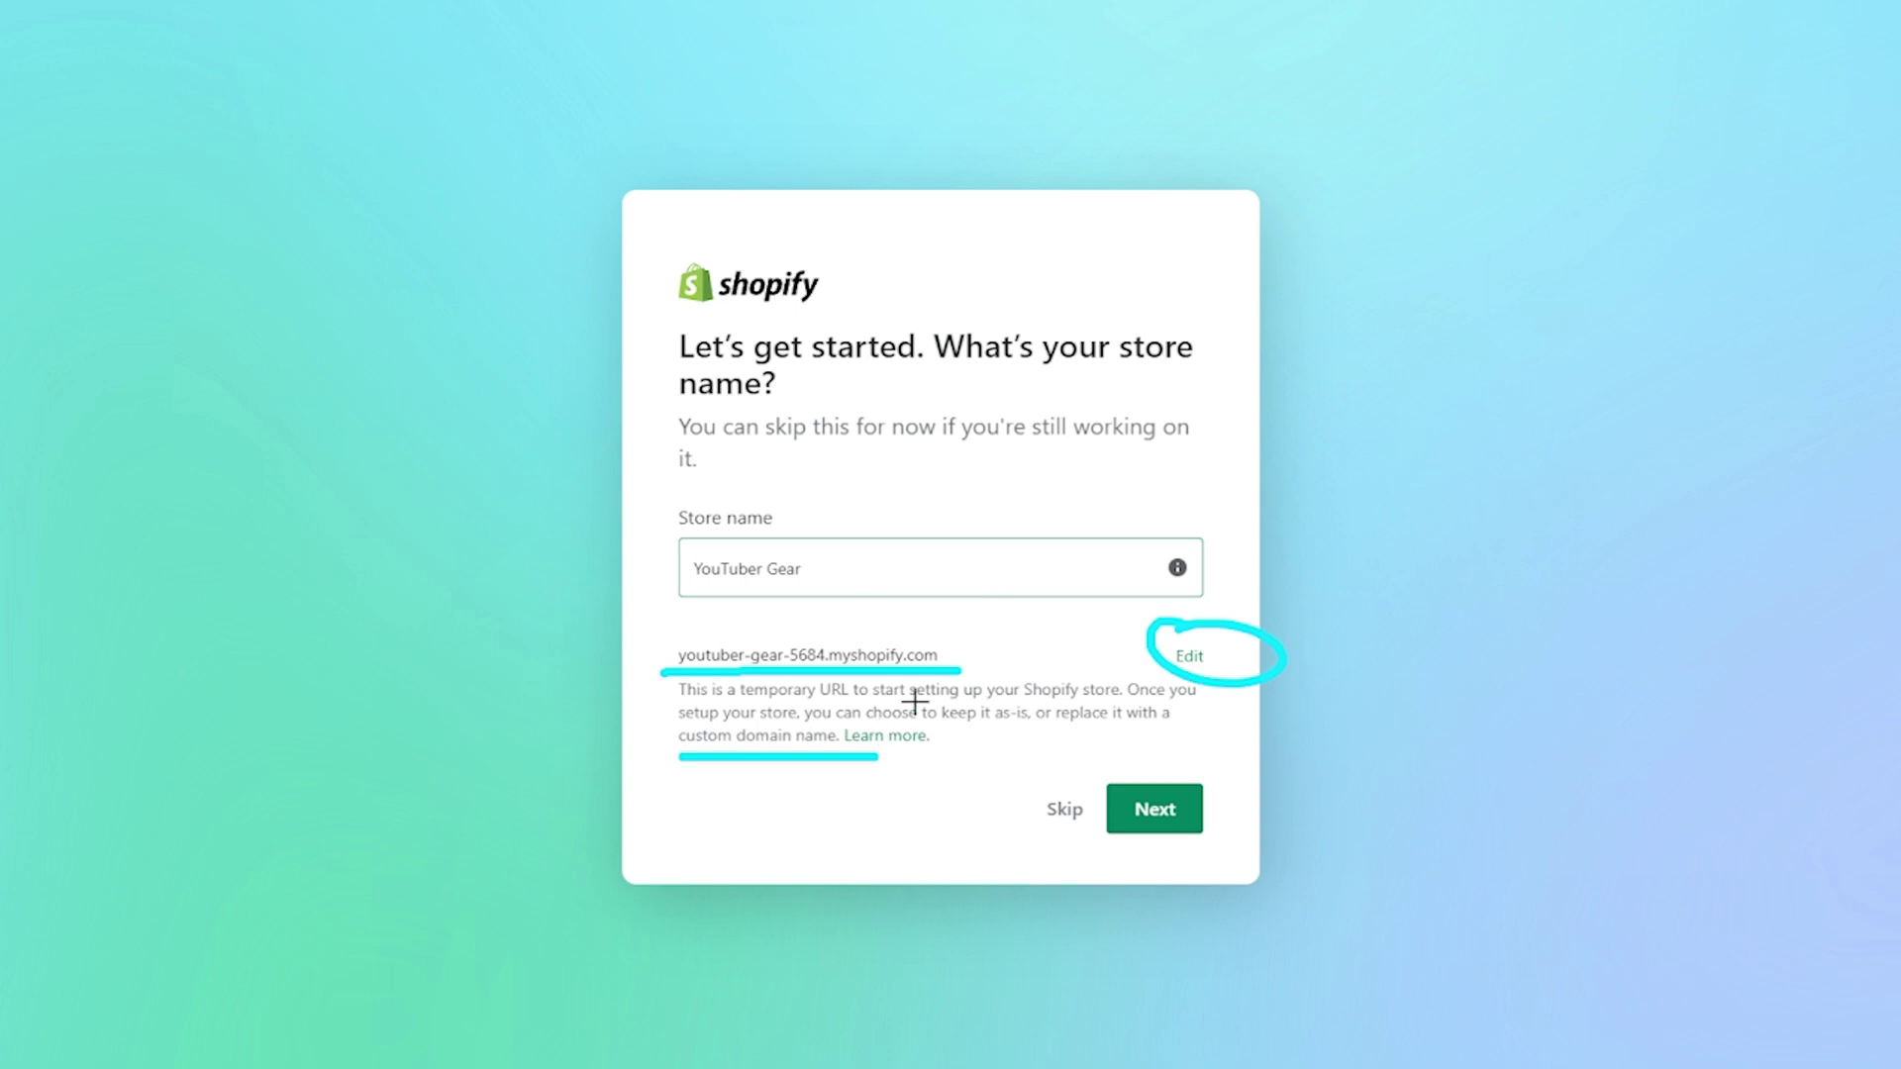
pyautogui.moveTo(1181, 764); pyautogui.dragTo(1036, 779)
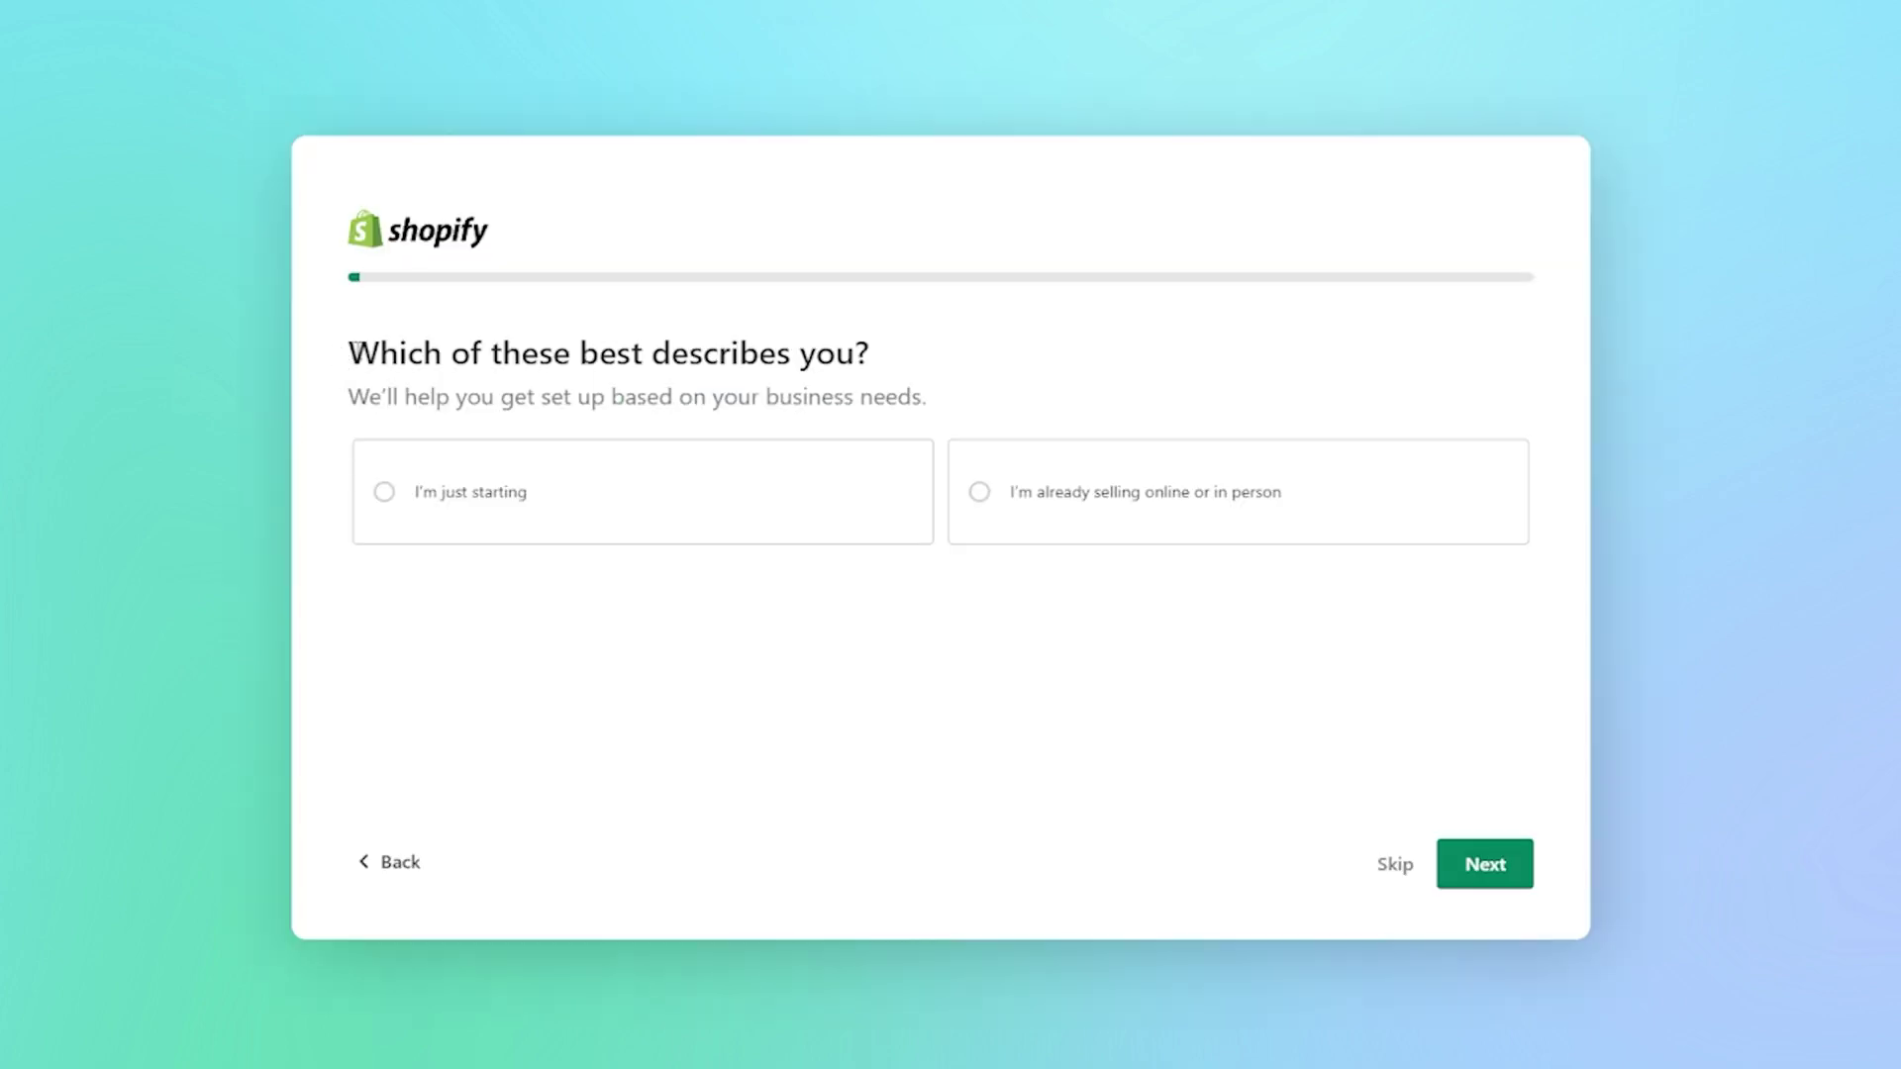
pyautogui.moveTo(349, 354); pyautogui.dragTo(853, 354)
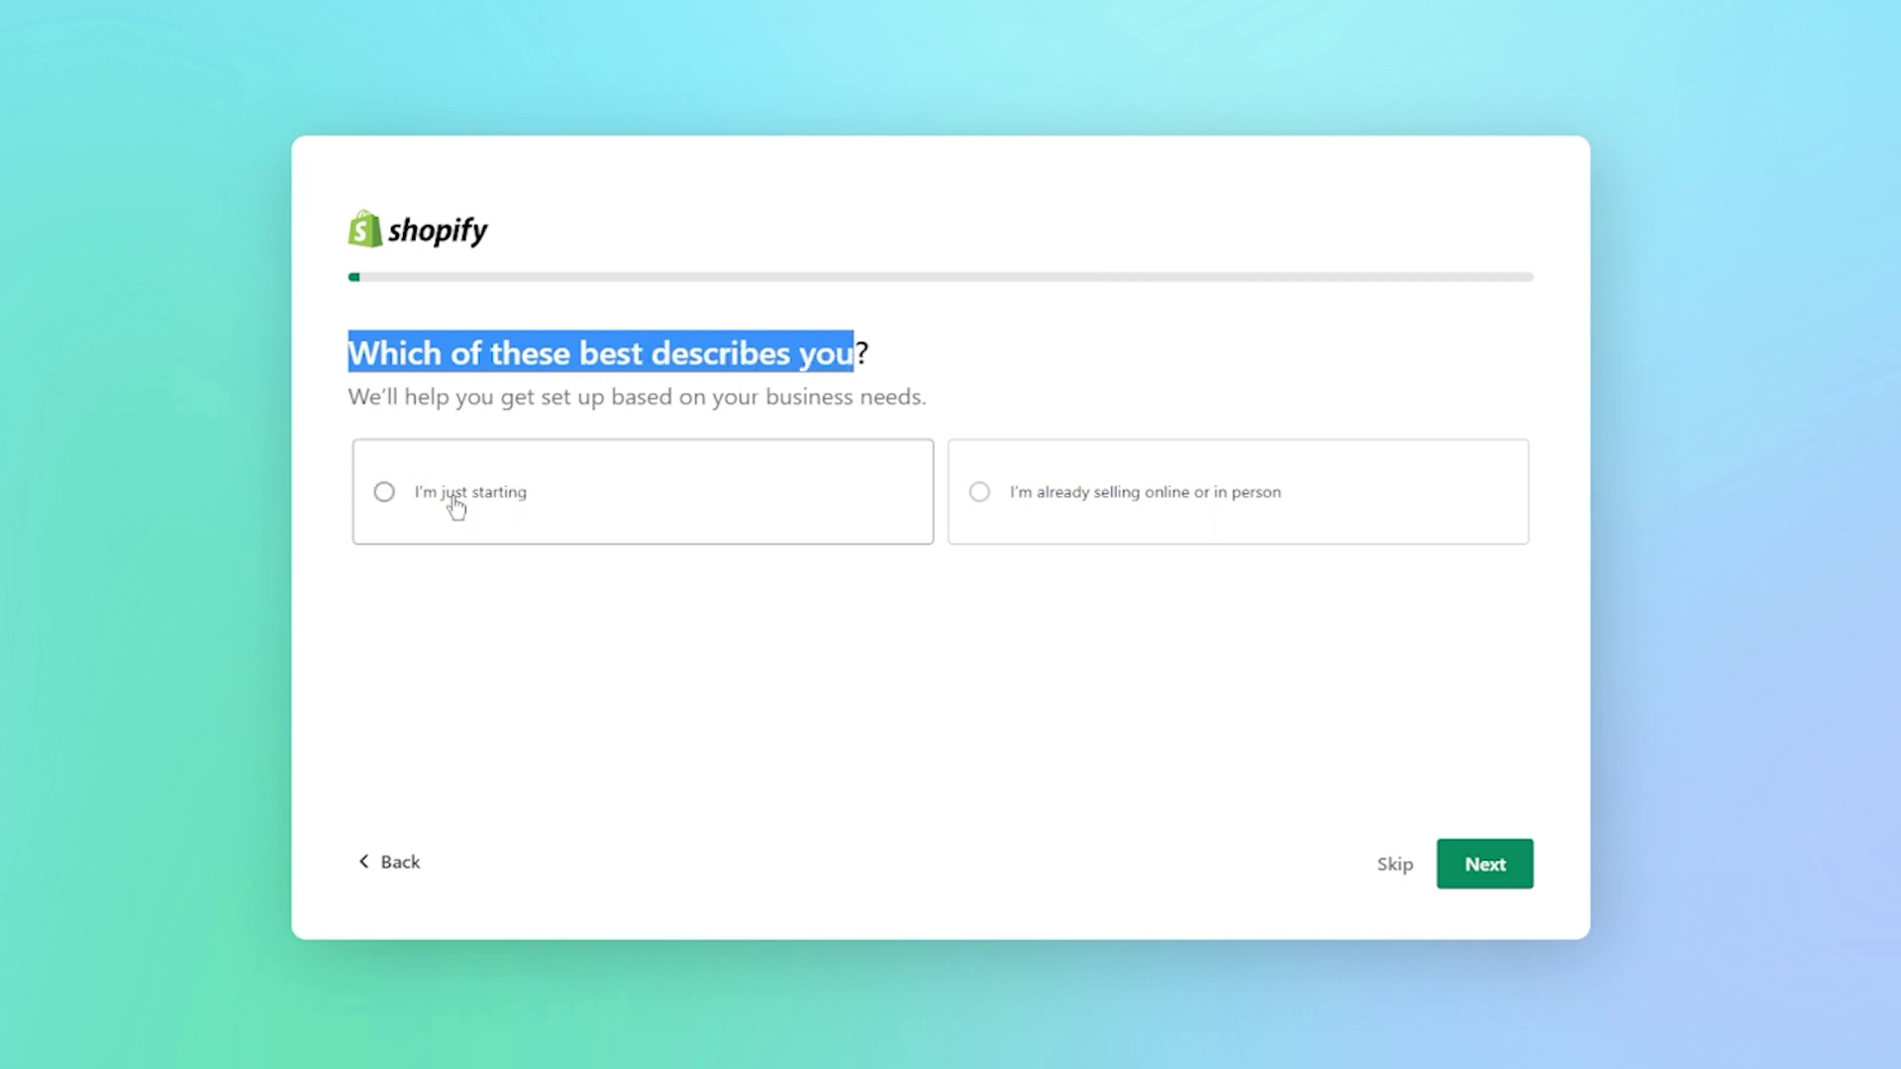
# - Answer 'I'm just starting' and continue
pyautogui.click(1231, 607)
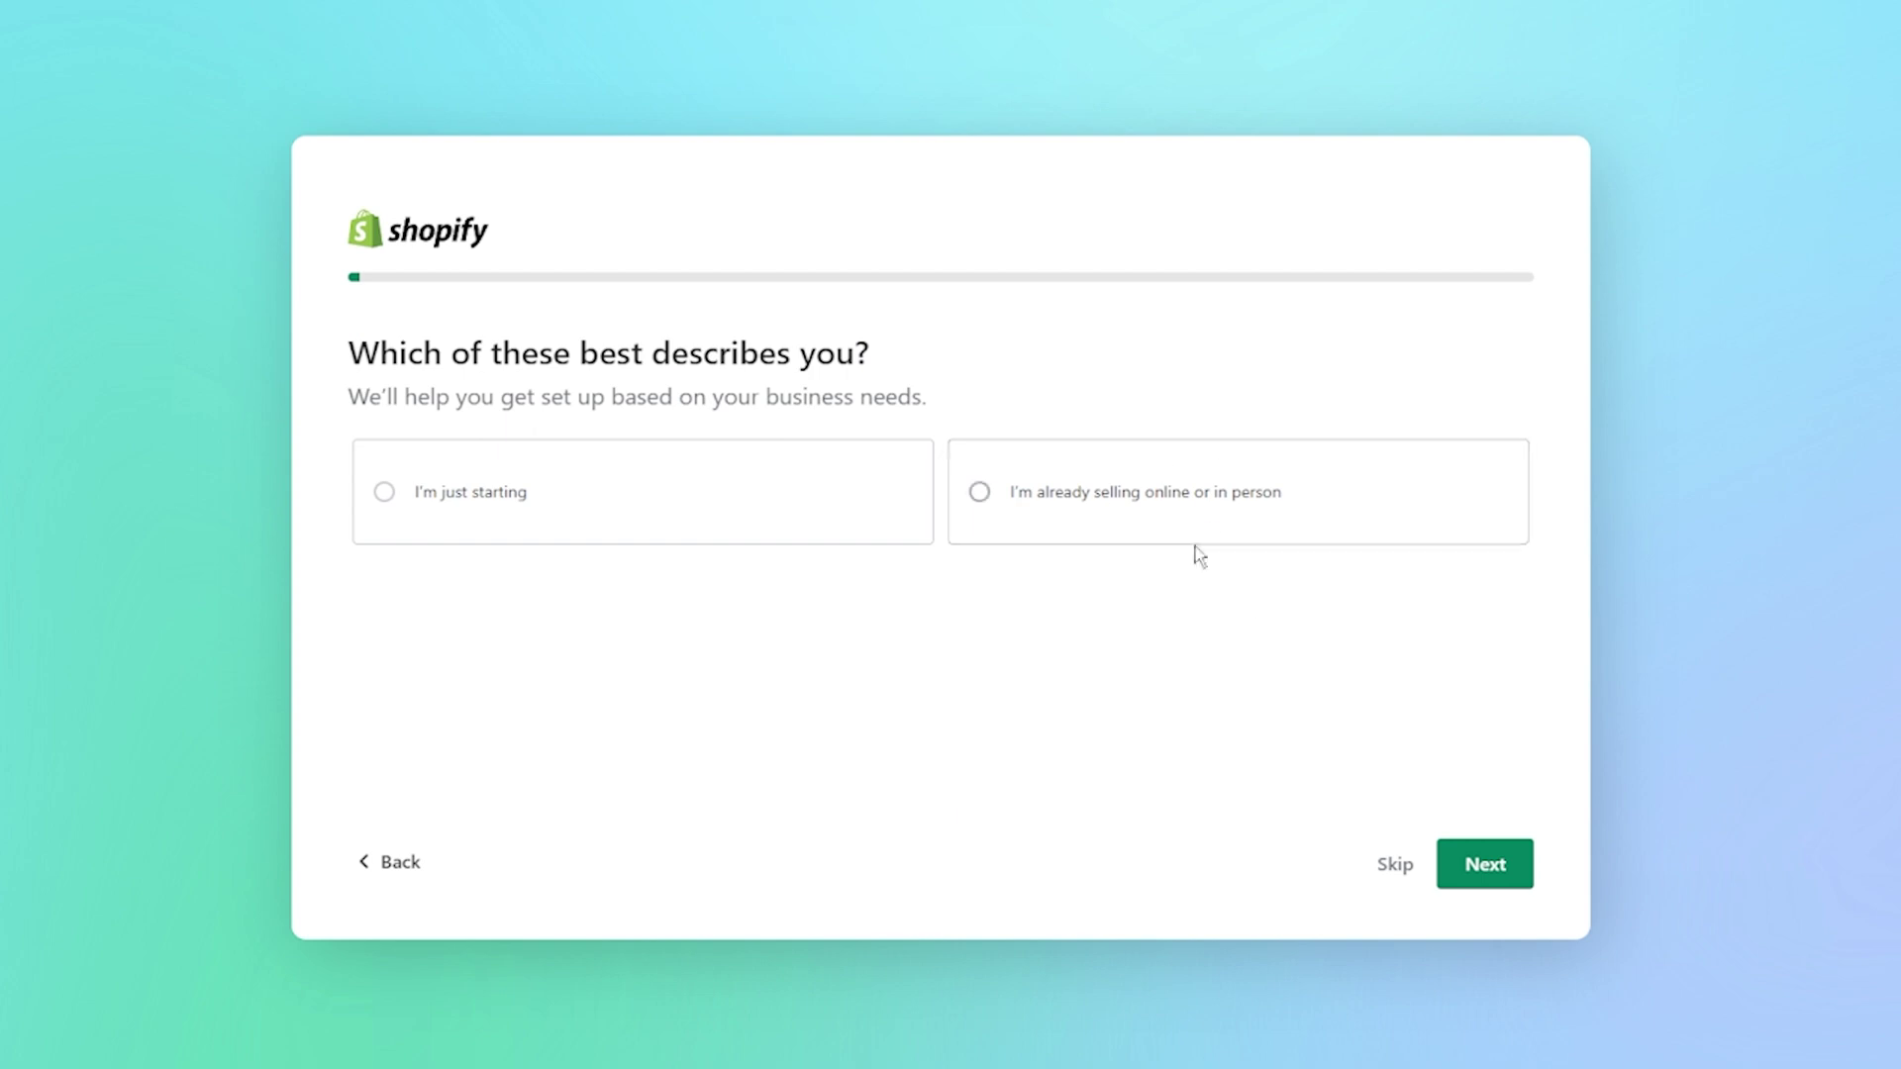
pyautogui.click(428, 492)
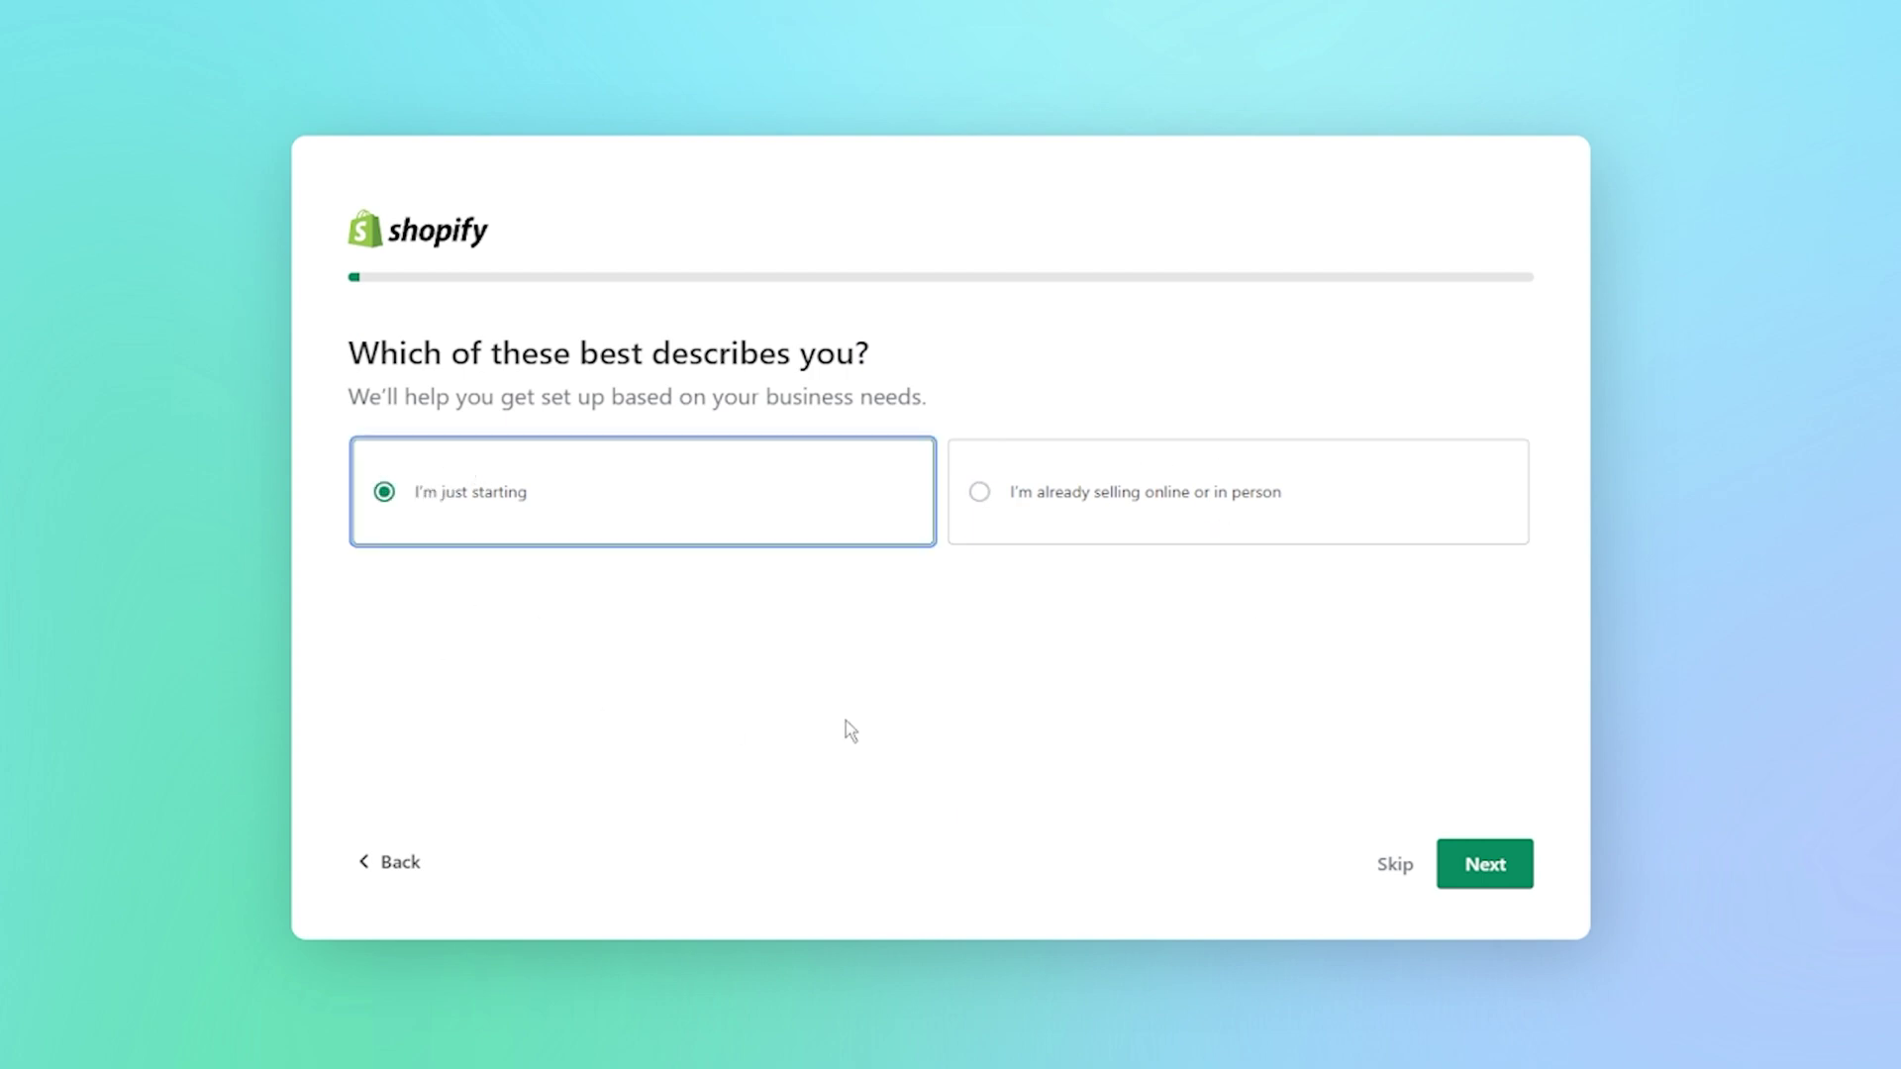
pyautogui.click(1486, 864)
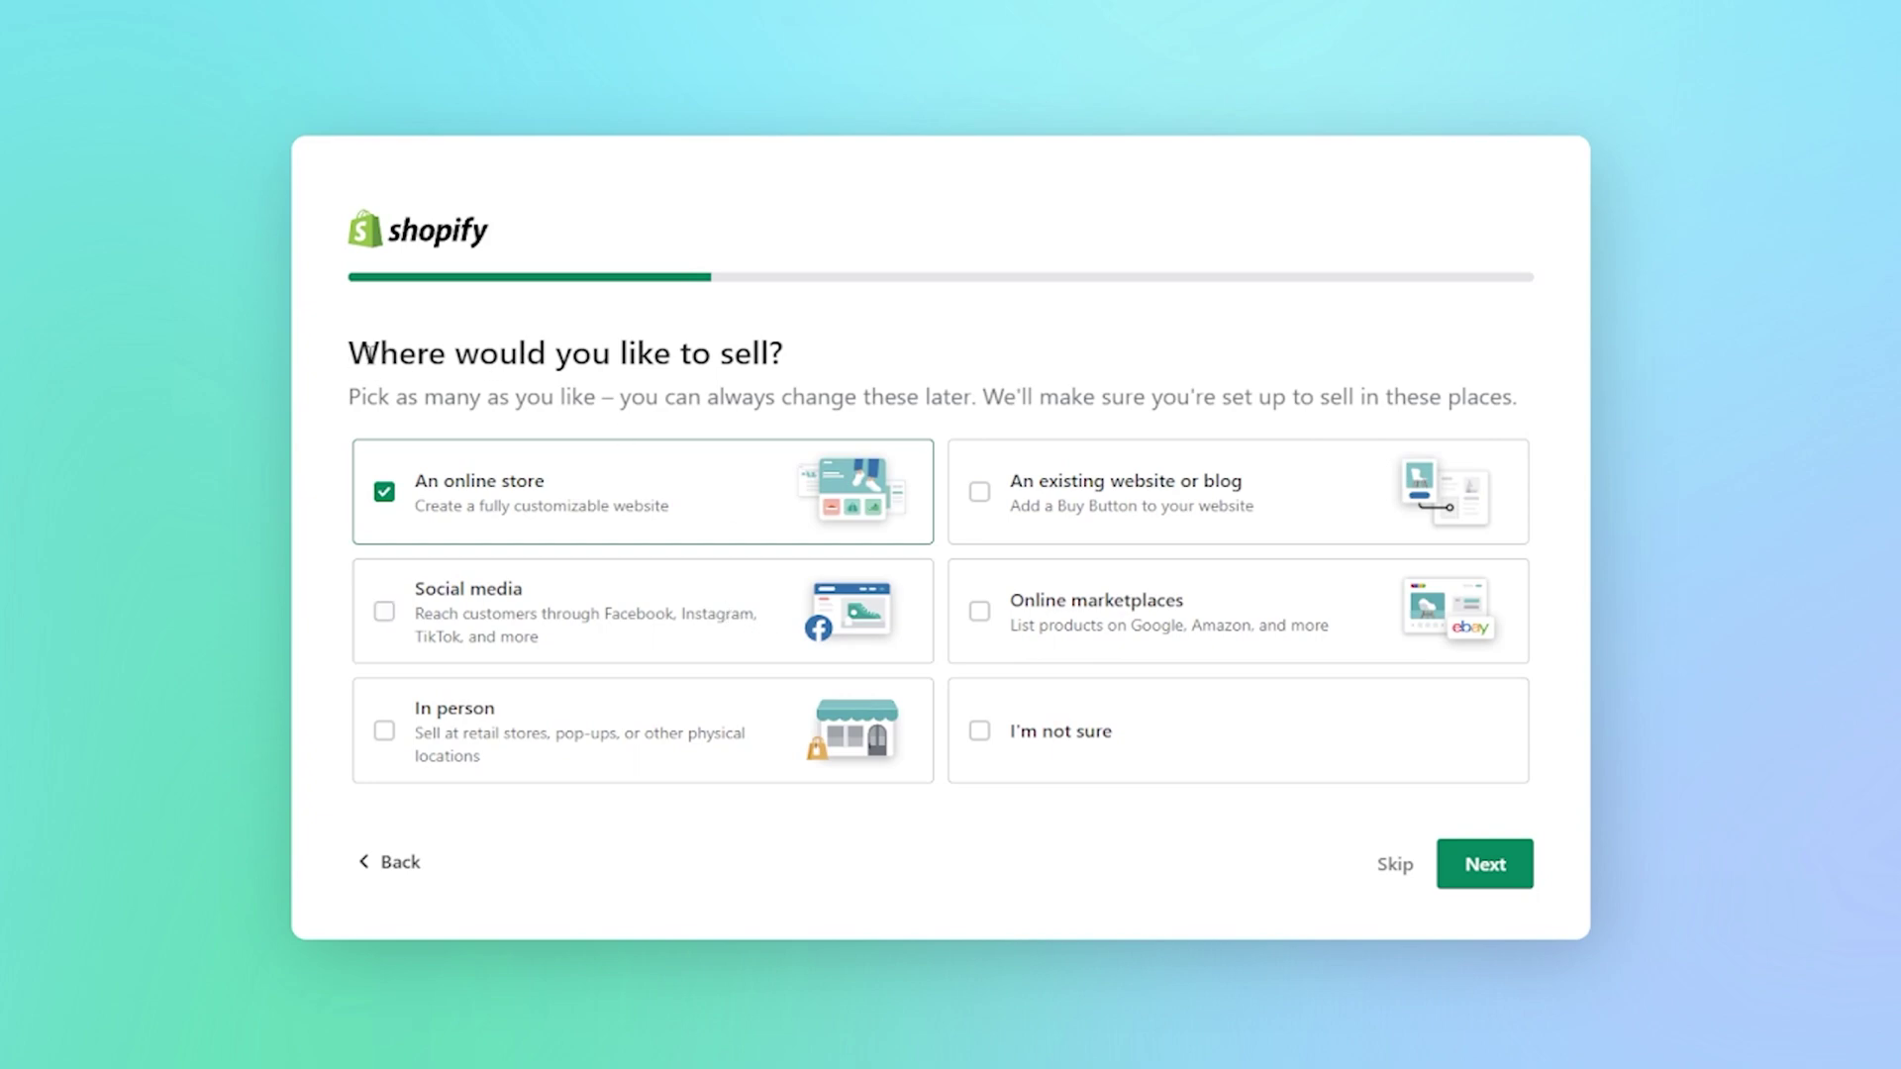
# - Add an existing website or blog and social media as places to sell
pyautogui.moveTo(368, 354); pyautogui.dragTo(820, 361)
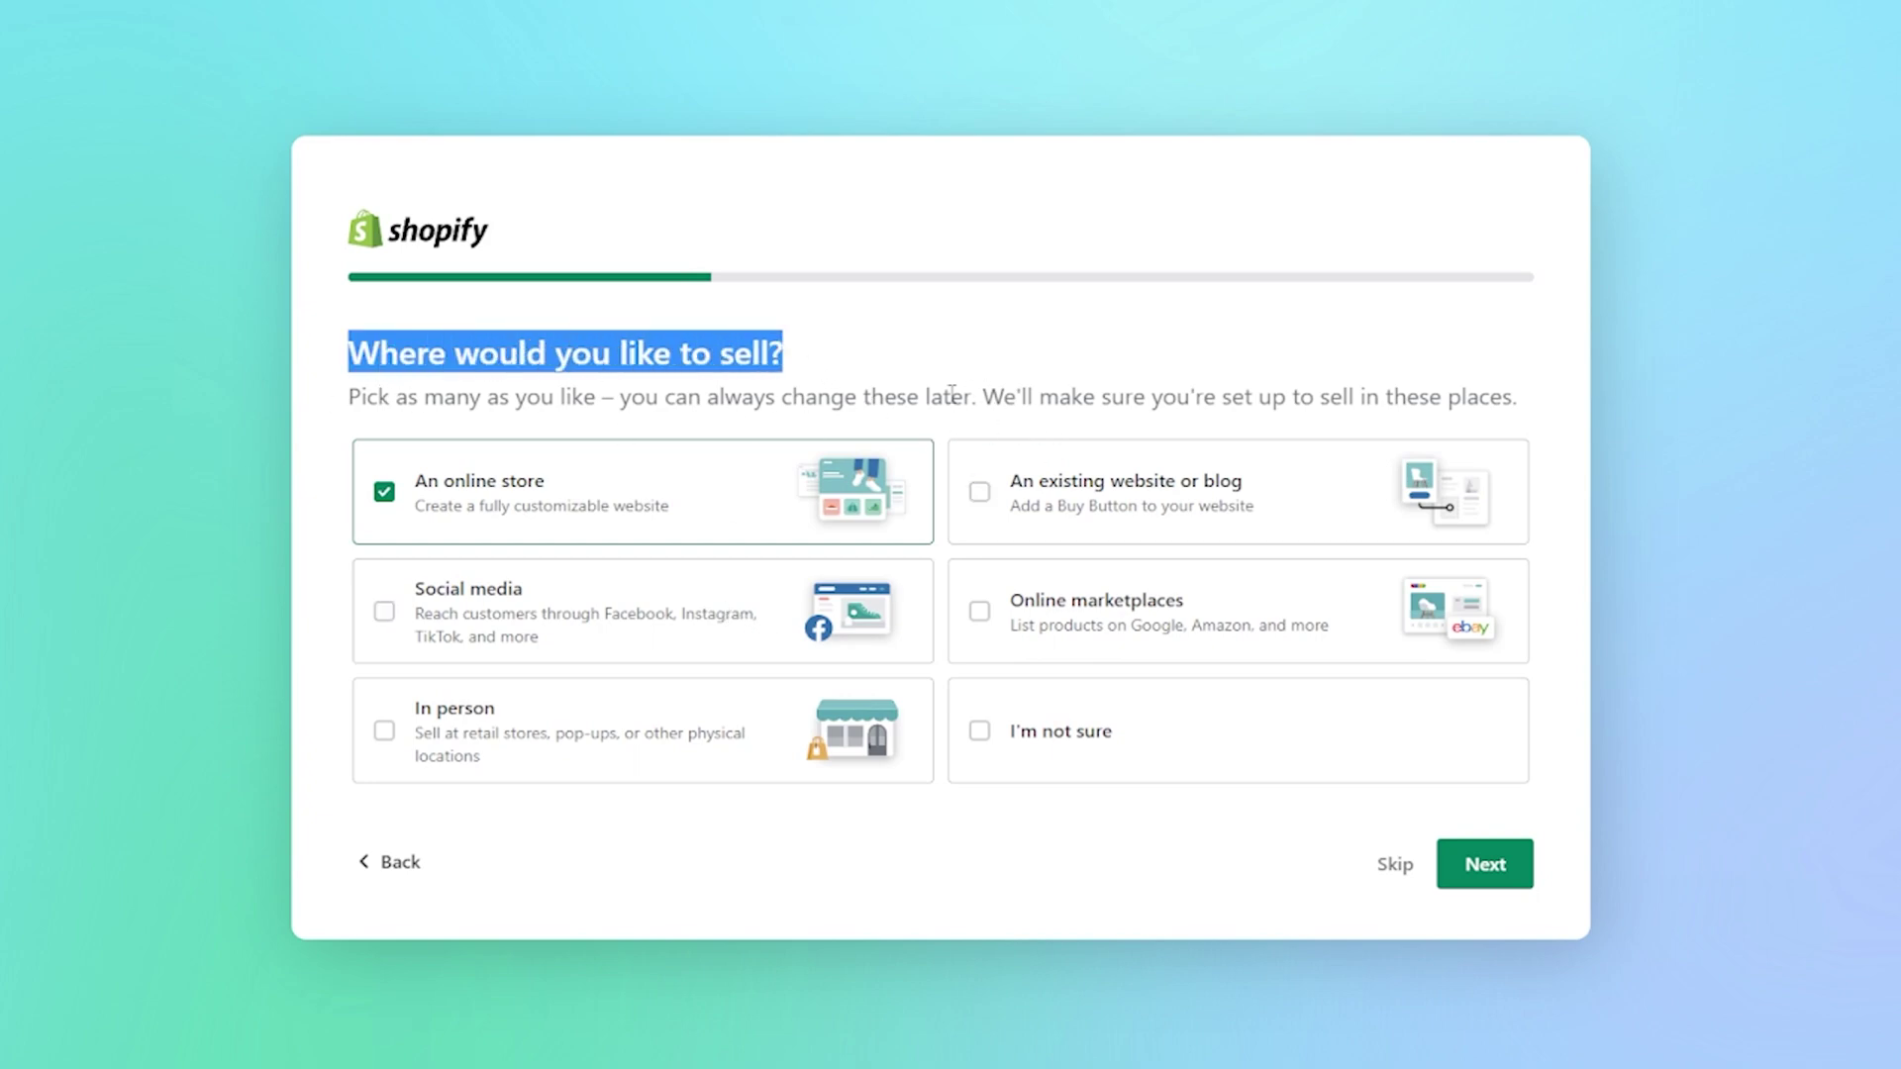
pyautogui.moveTo(931, 396); pyautogui.dragTo(349, 396)
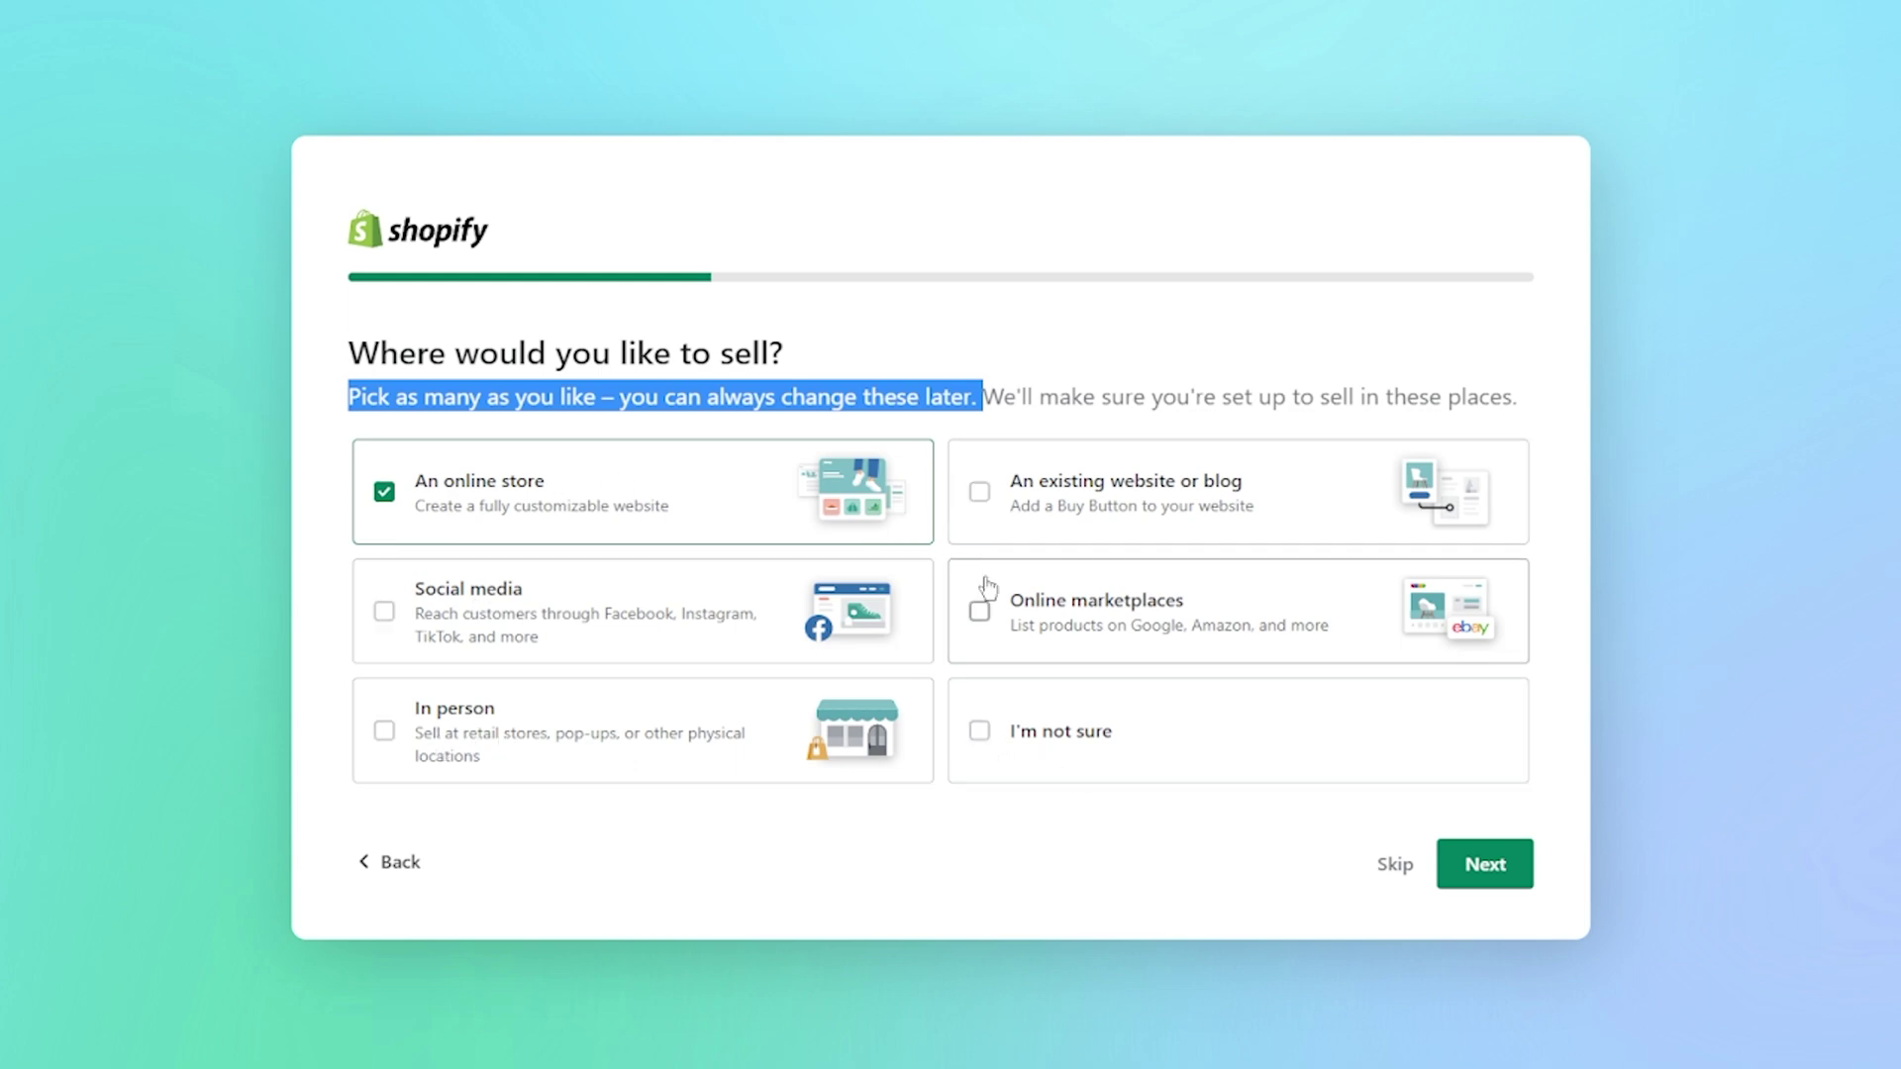
pyautogui.click(978, 492)
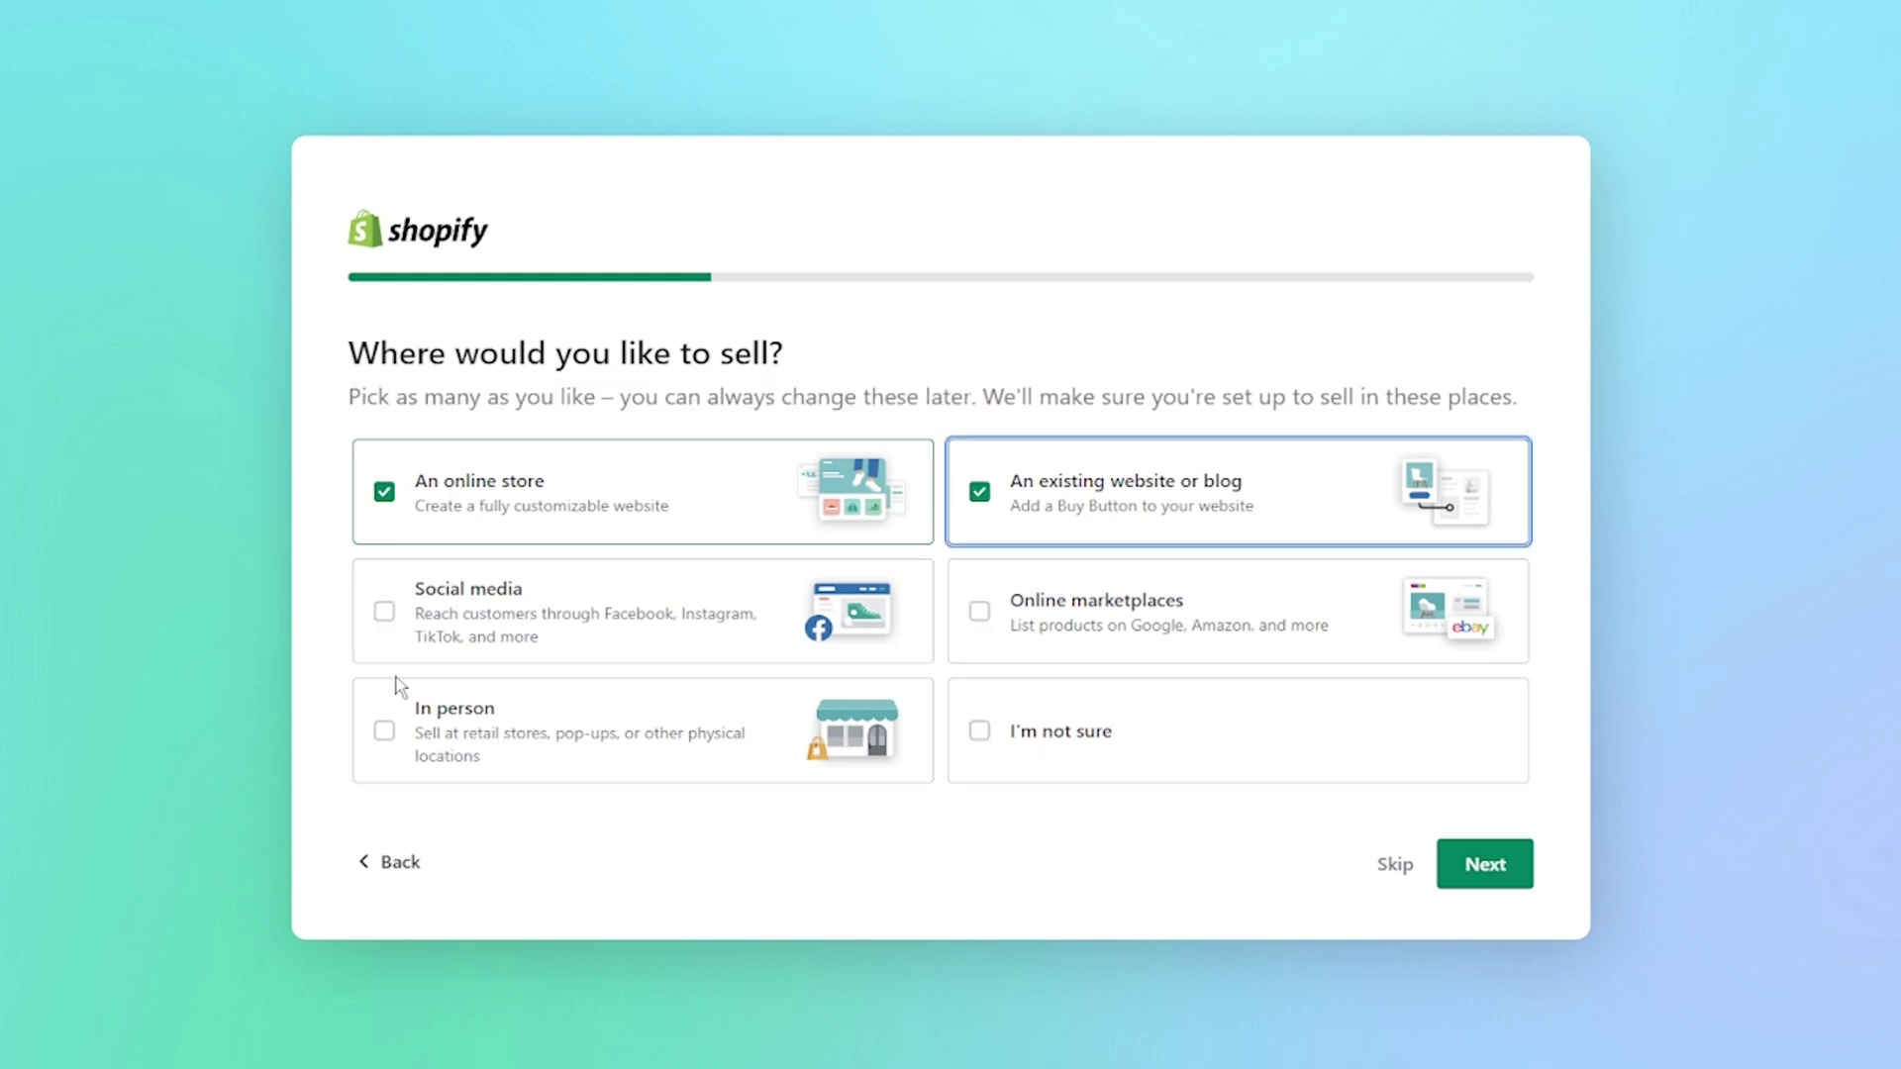
pyautogui.click(385, 613)
pyautogui.click(1483, 866)
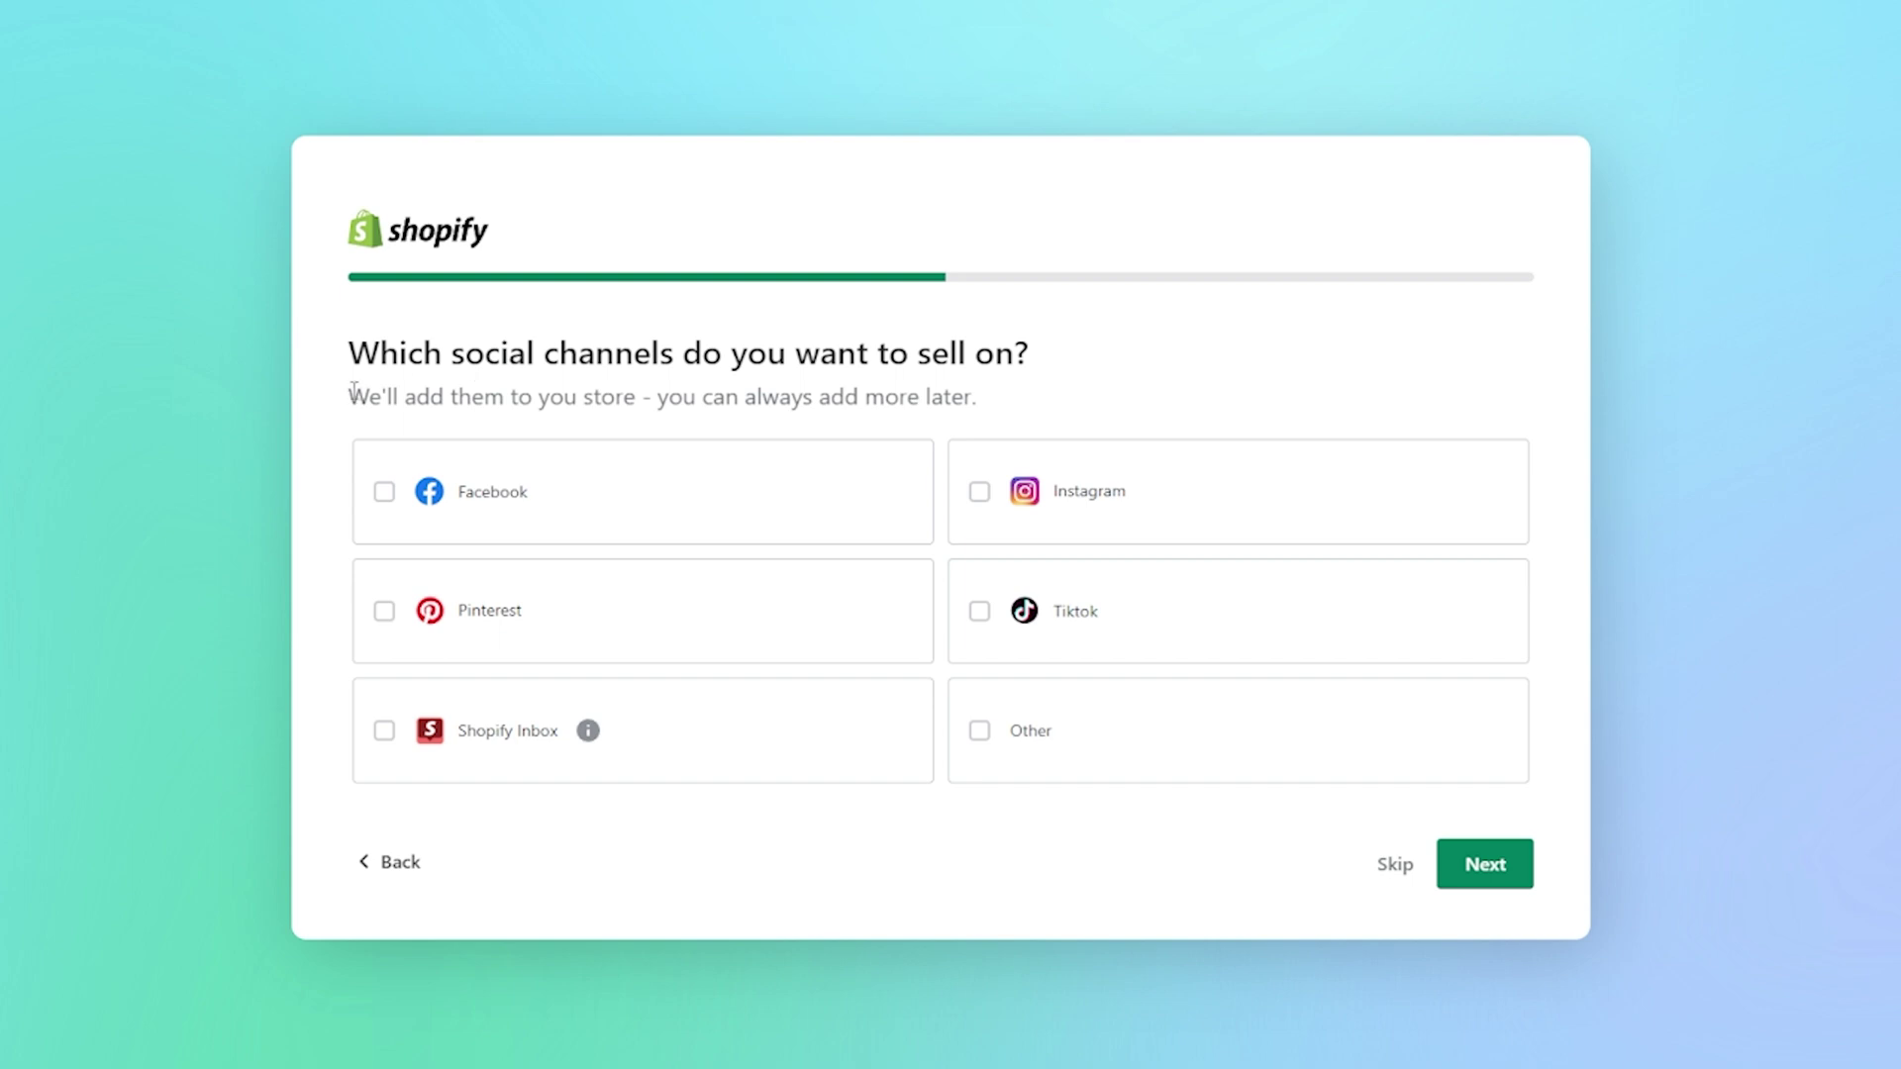
# - Choose Facebook, Instagram, Tiktok and Pinterest as social sales channels
pyautogui.moveTo(352, 389); pyautogui.dragTo(721, 397)
pyautogui.click(723, 398)
pyautogui.click(383, 494)
pyautogui.click(978, 492)
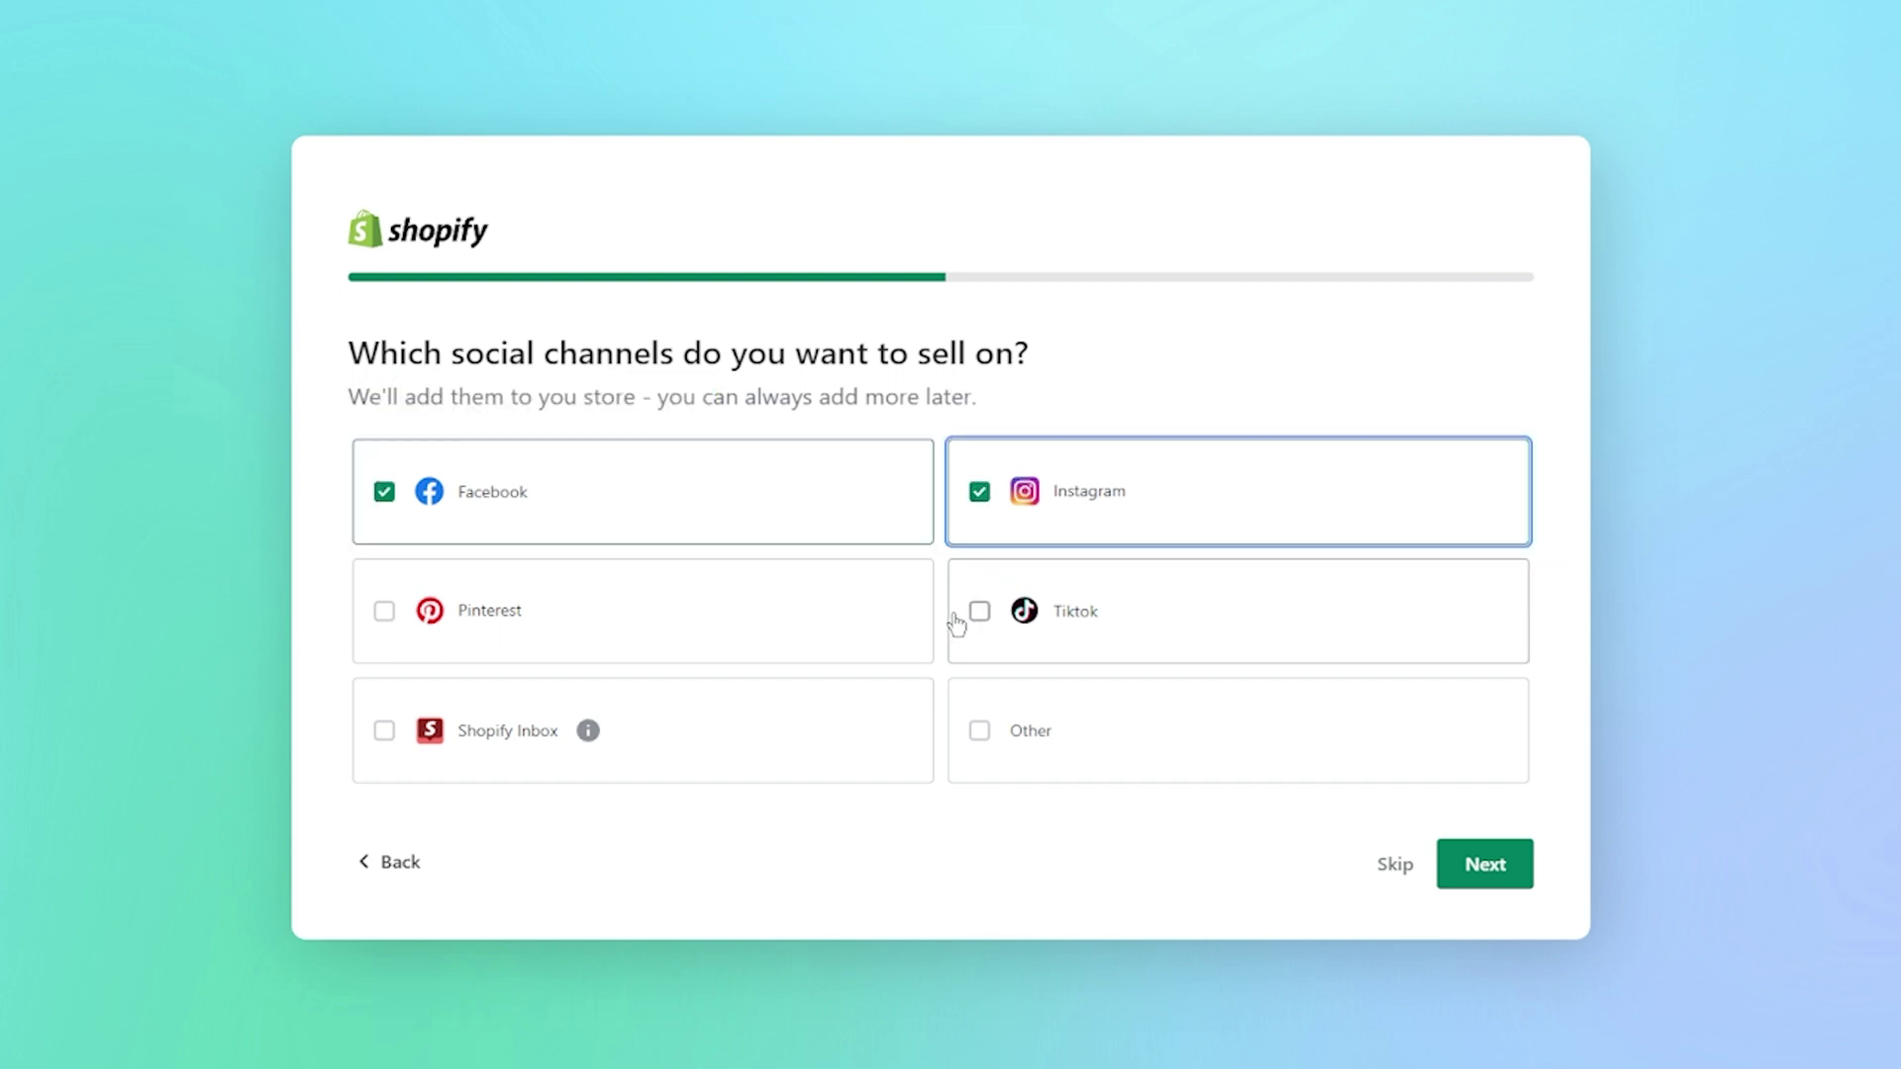
pyautogui.click(956, 621)
pyautogui.click(378, 608)
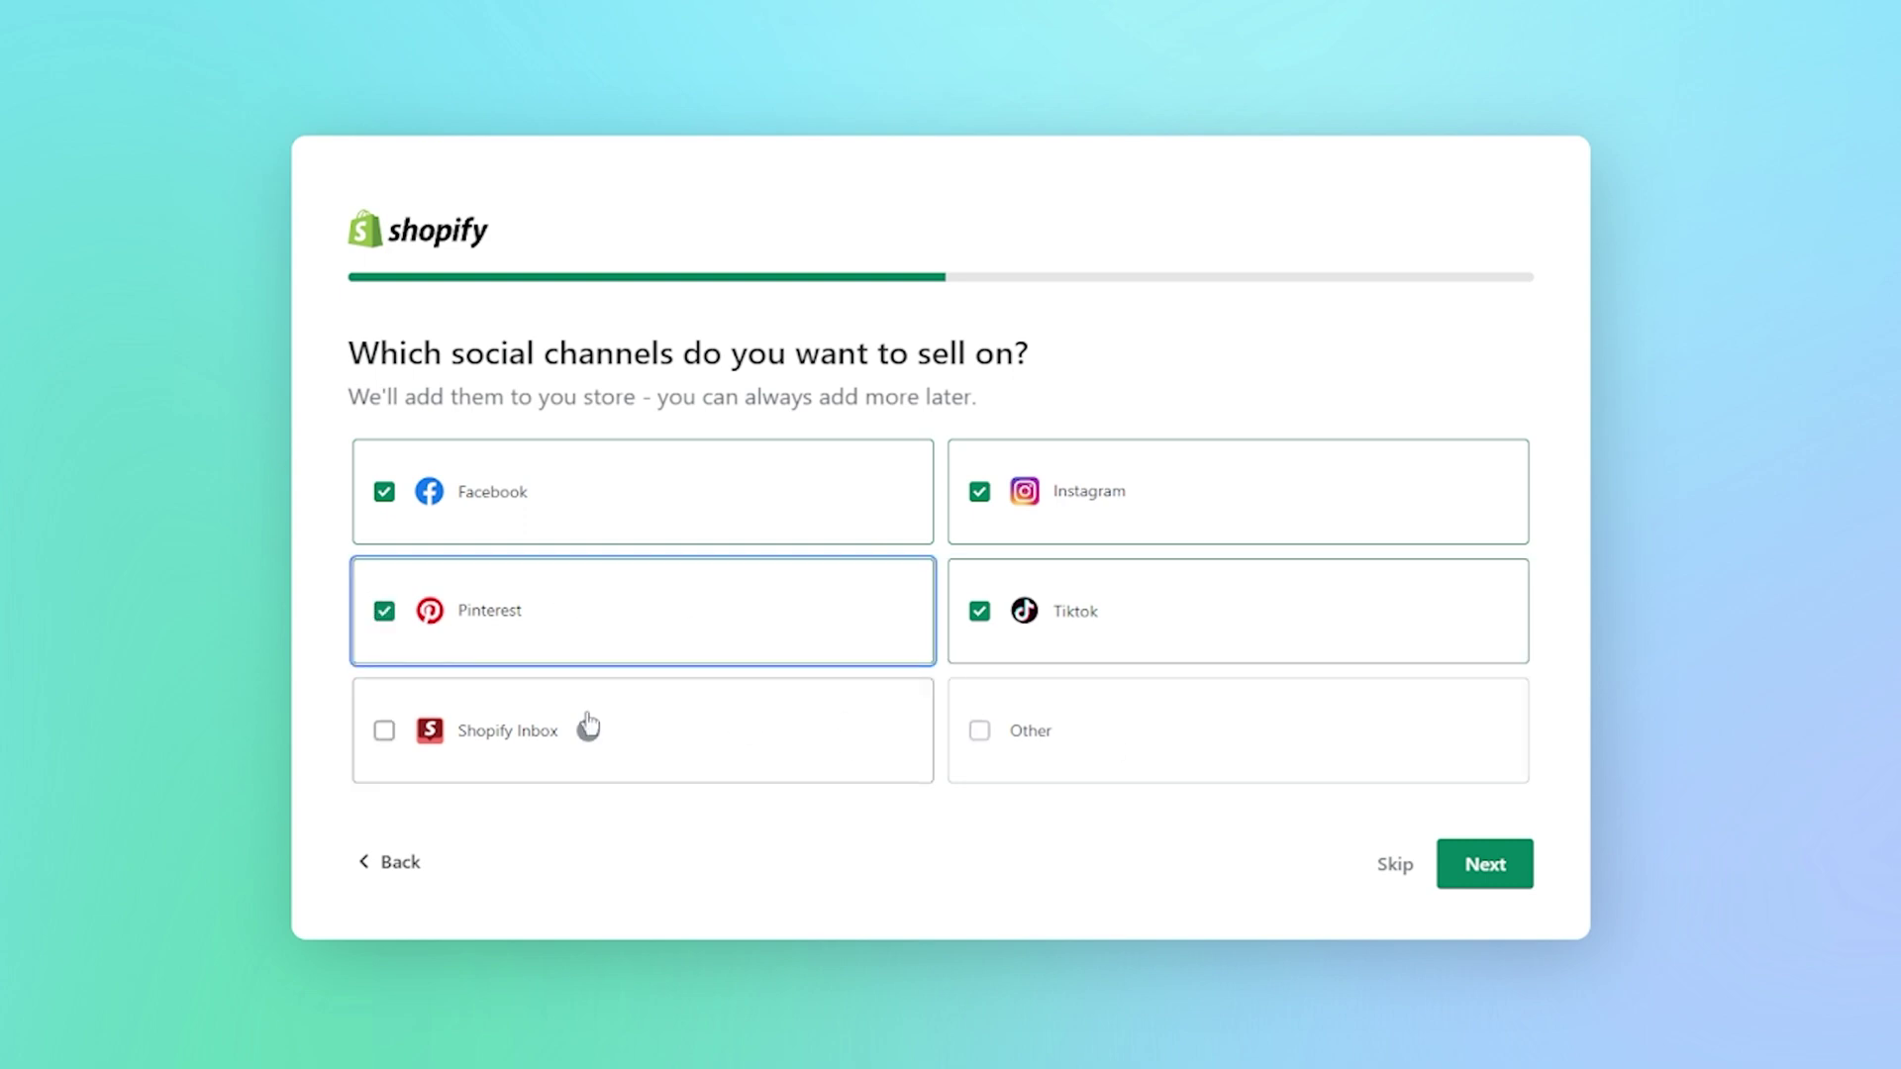
pyautogui.click(1503, 883)
# - Plan to sell digital and physical products and answer 'I'm not sure' about sourcing
pyautogui.moveTo(349, 353); pyautogui.dragTo(1010, 402)
pyautogui.click(1070, 388)
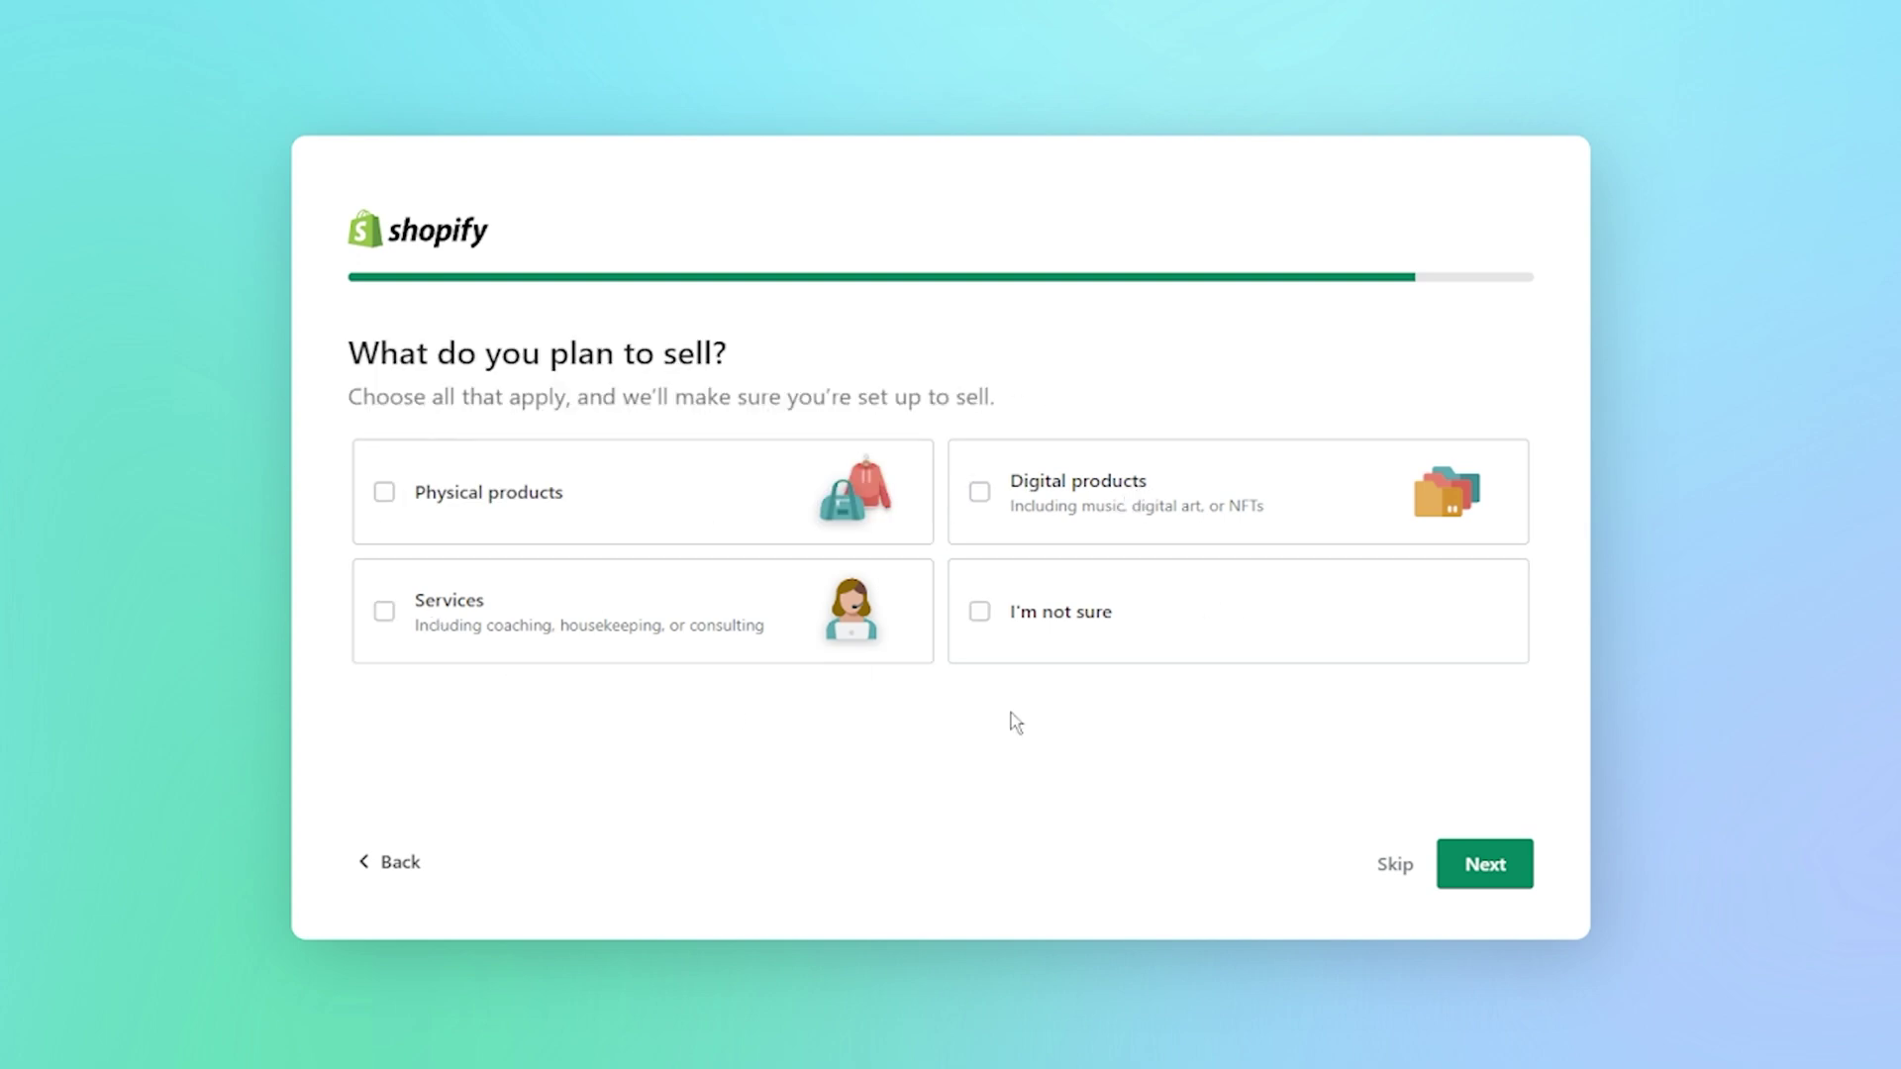
pyautogui.click(1020, 495)
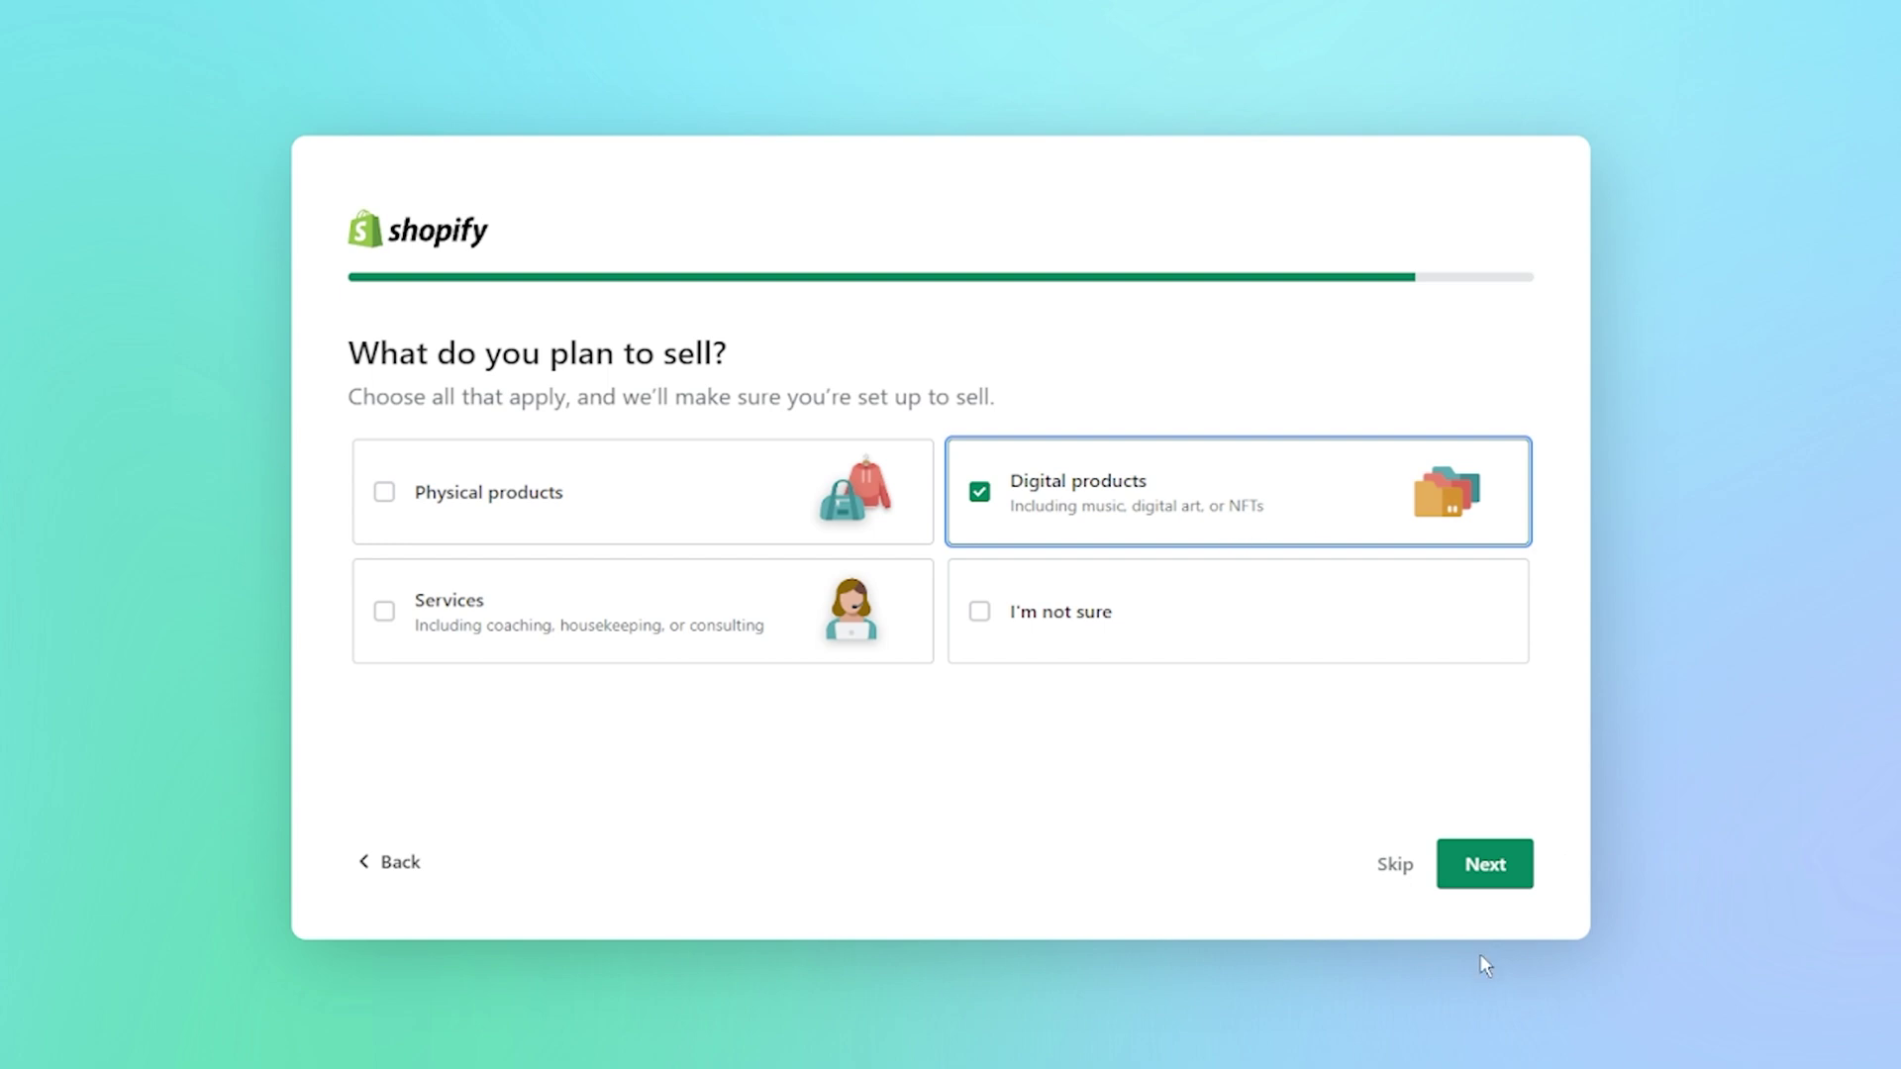
pyautogui.click(475, 495)
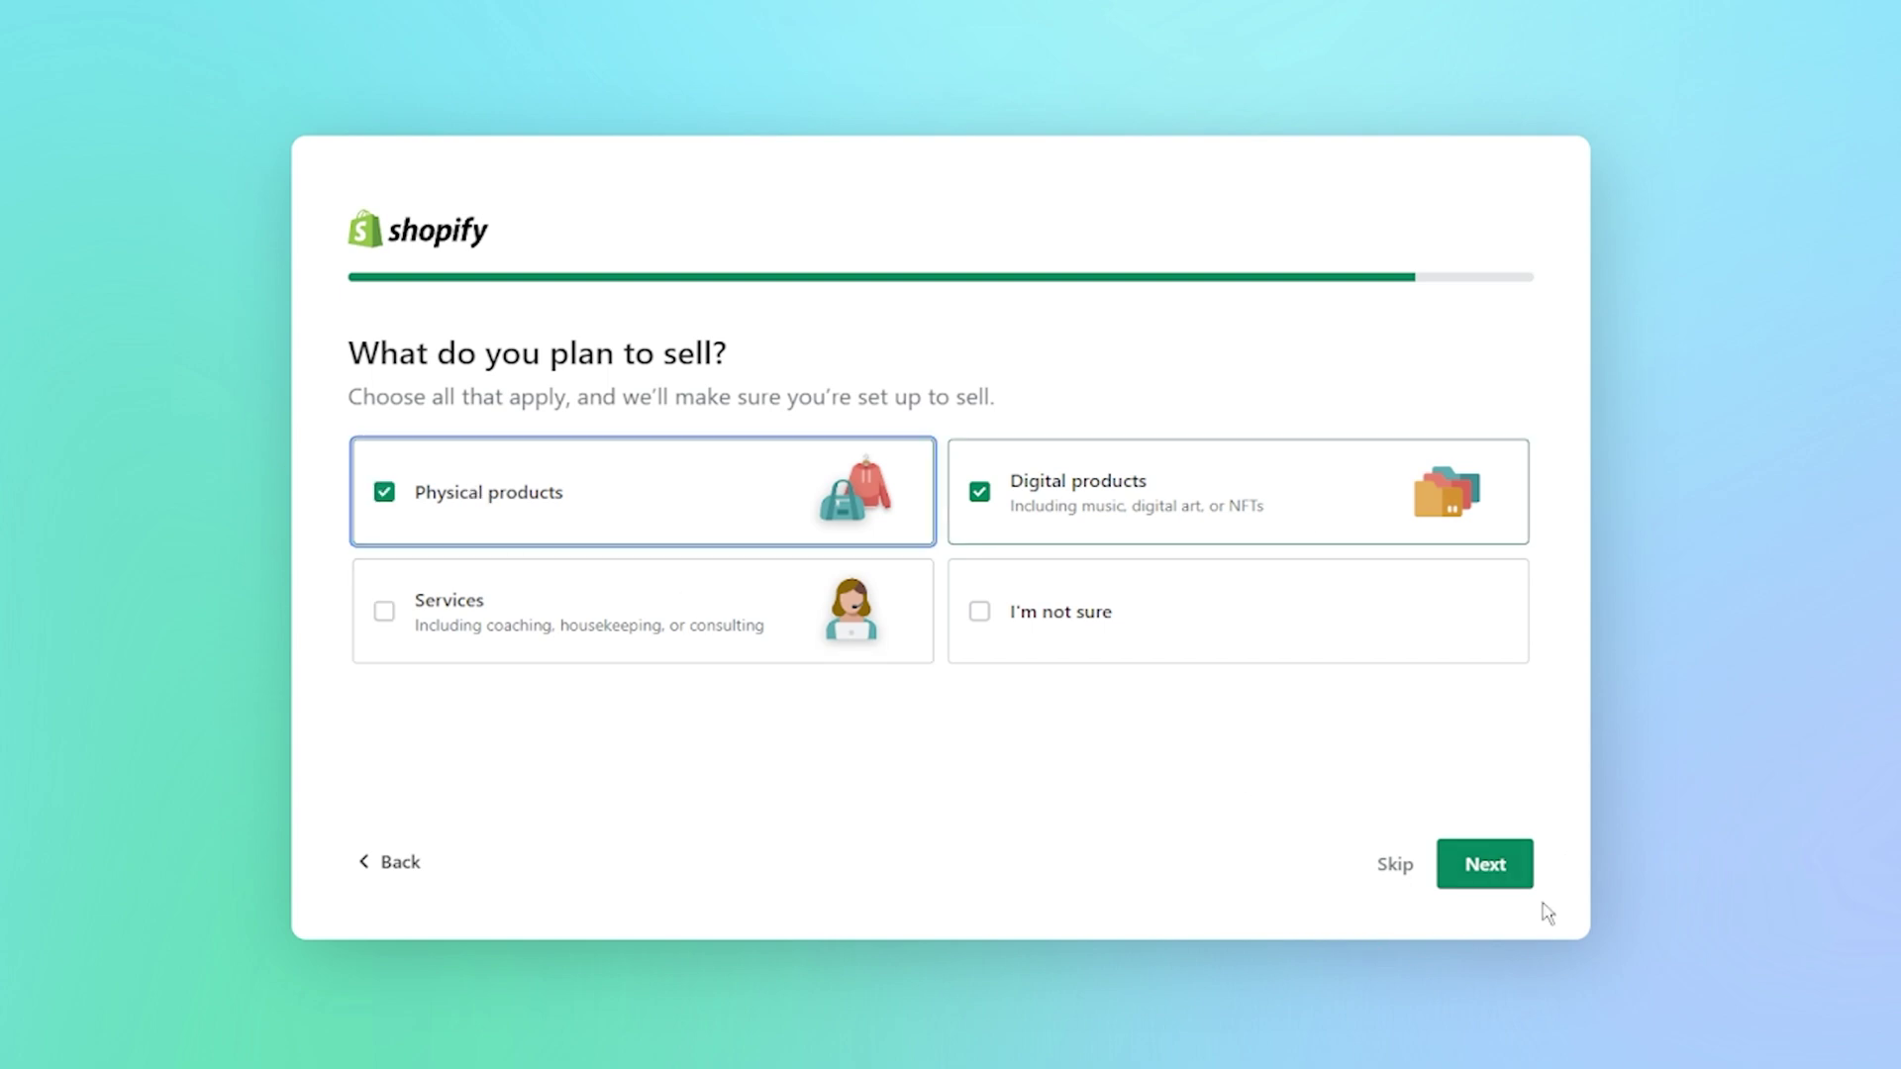
pyautogui.click(1506, 867)
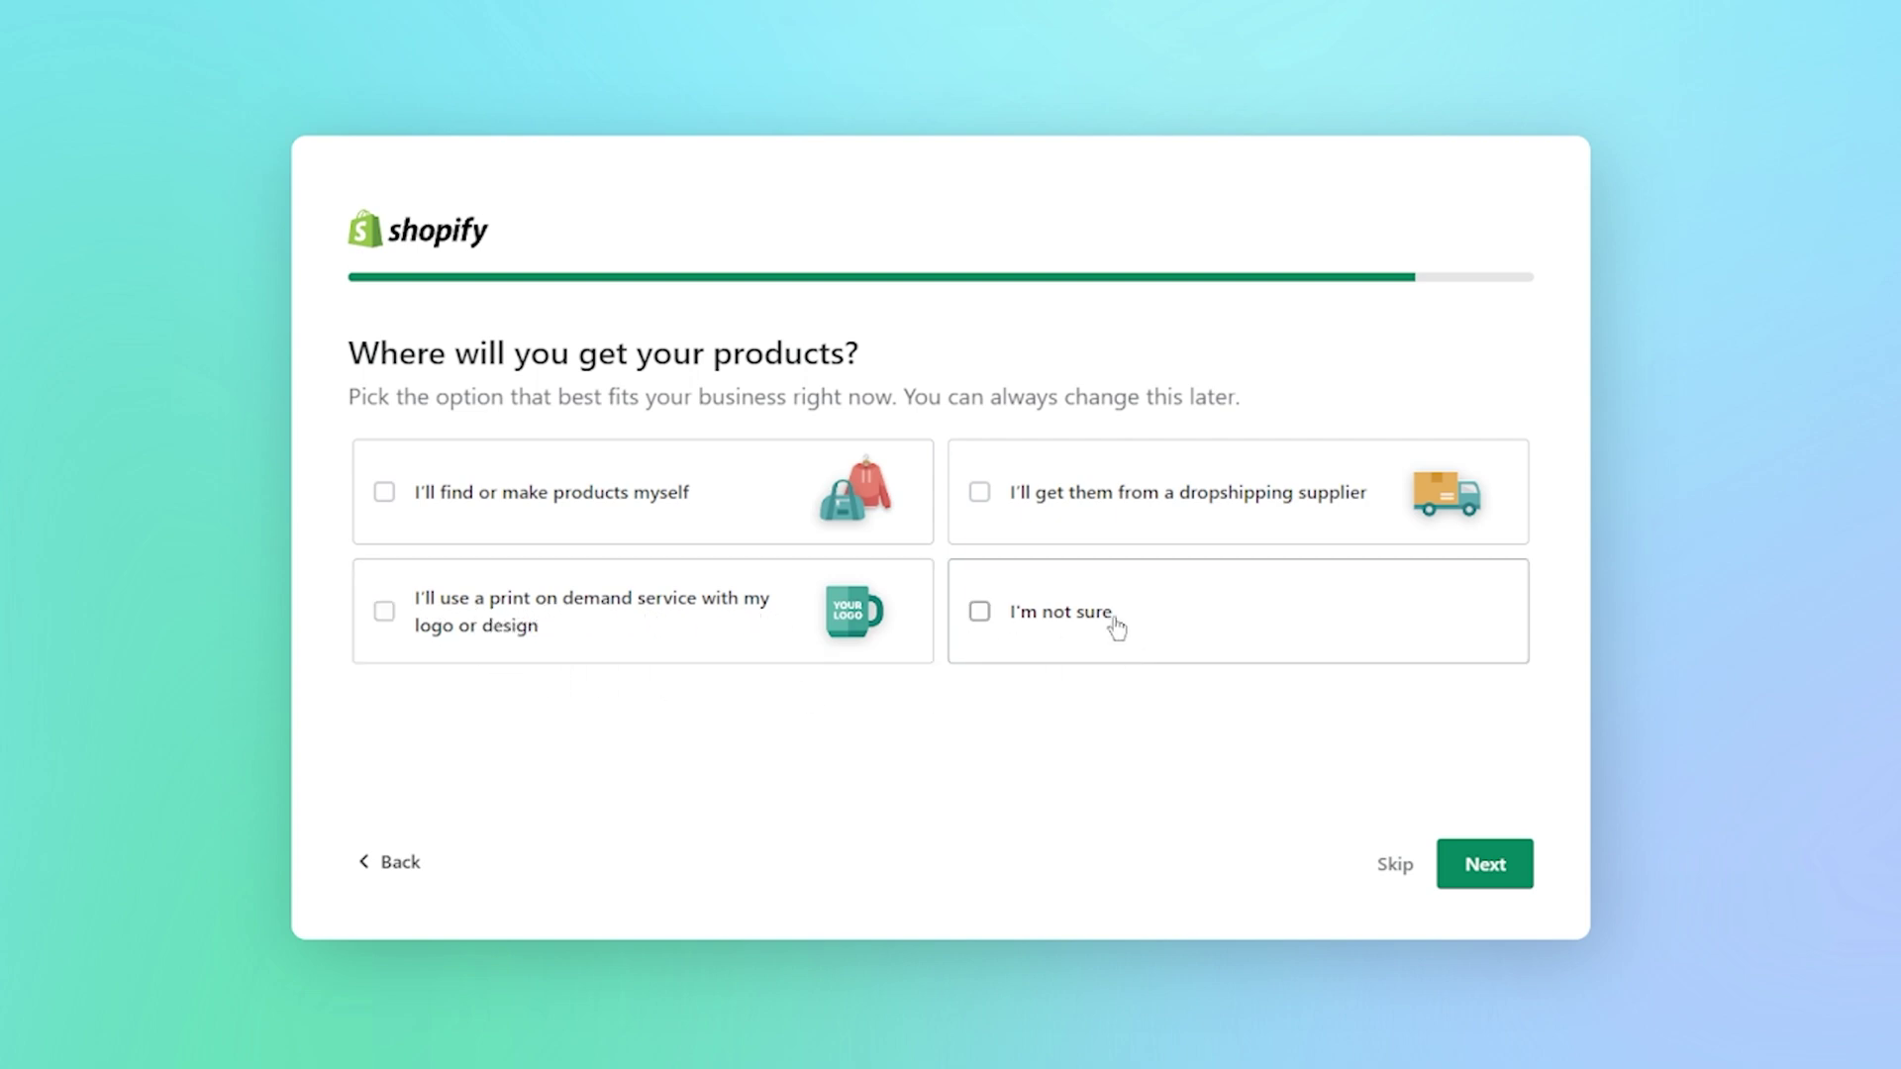
pyautogui.click(1074, 622)
pyautogui.click(1485, 864)
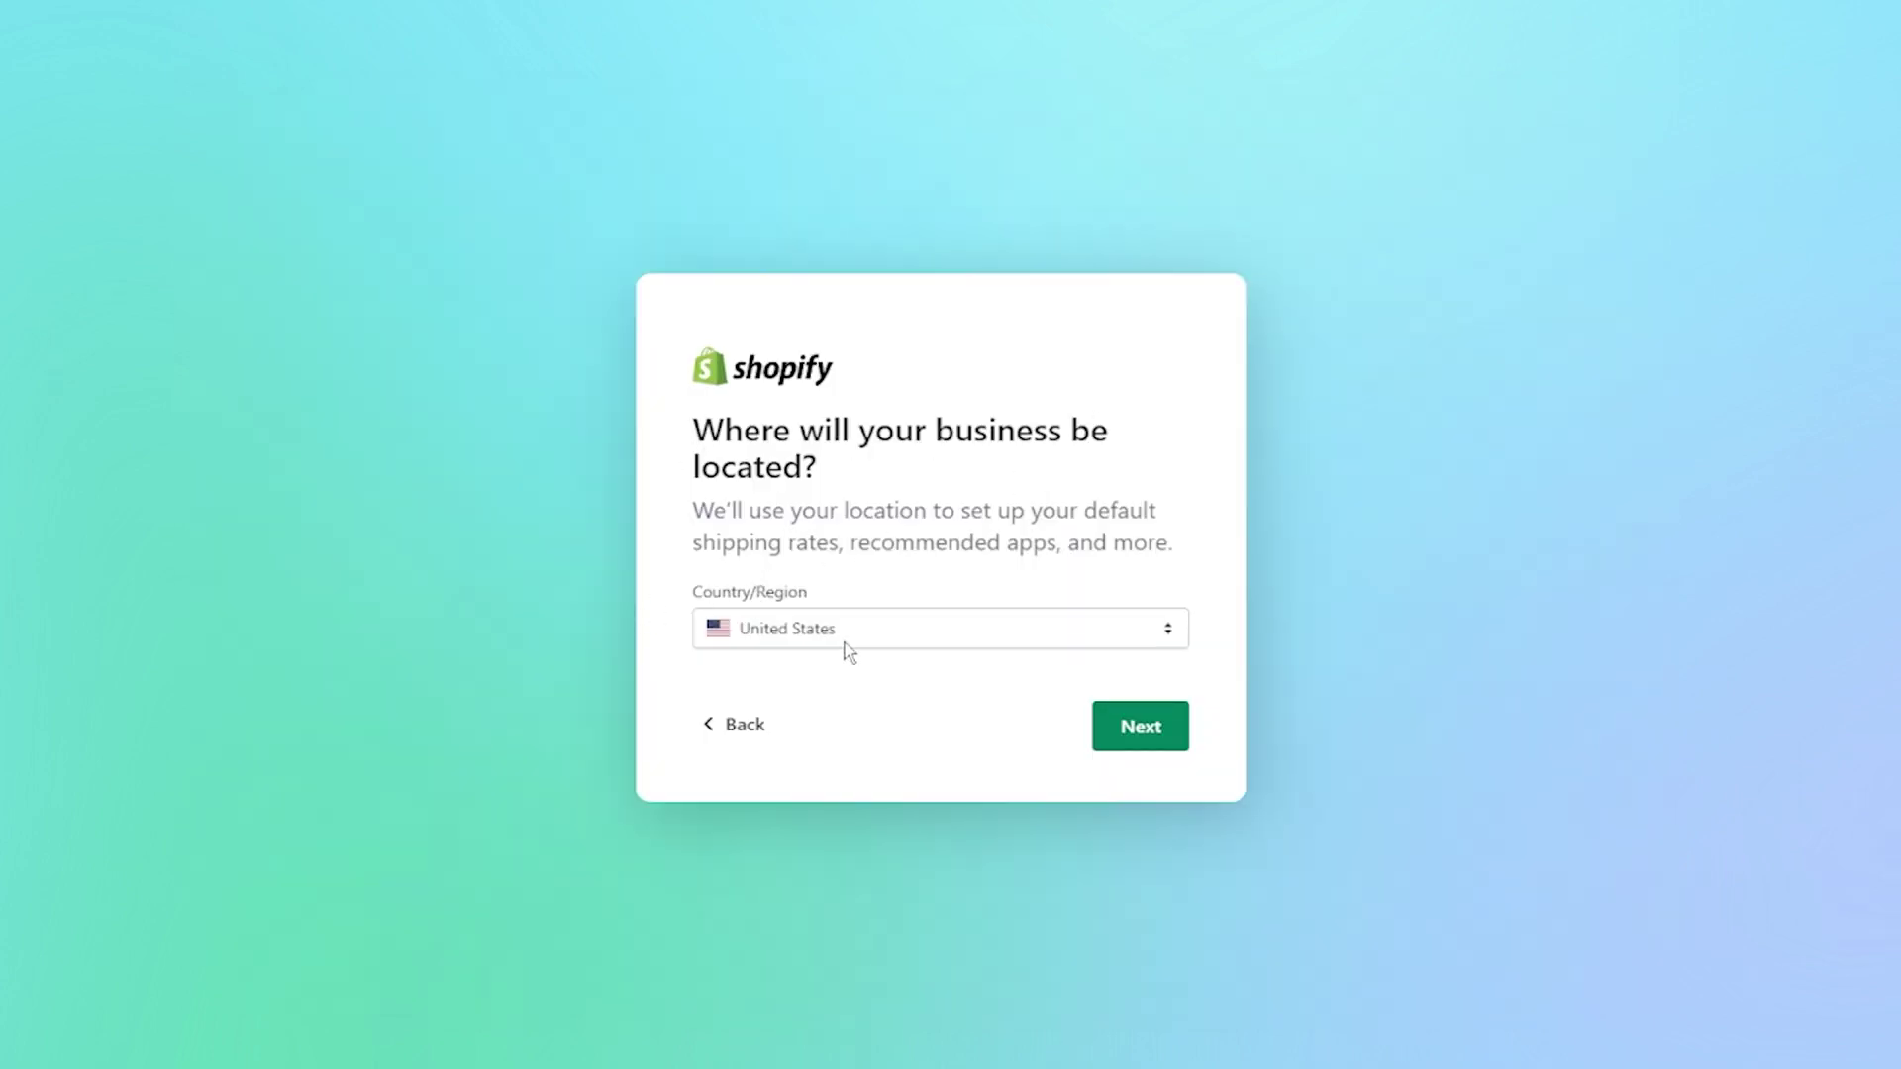
# - Keep United States as the business location and proceed to sign-up
pyautogui.click(1145, 741)
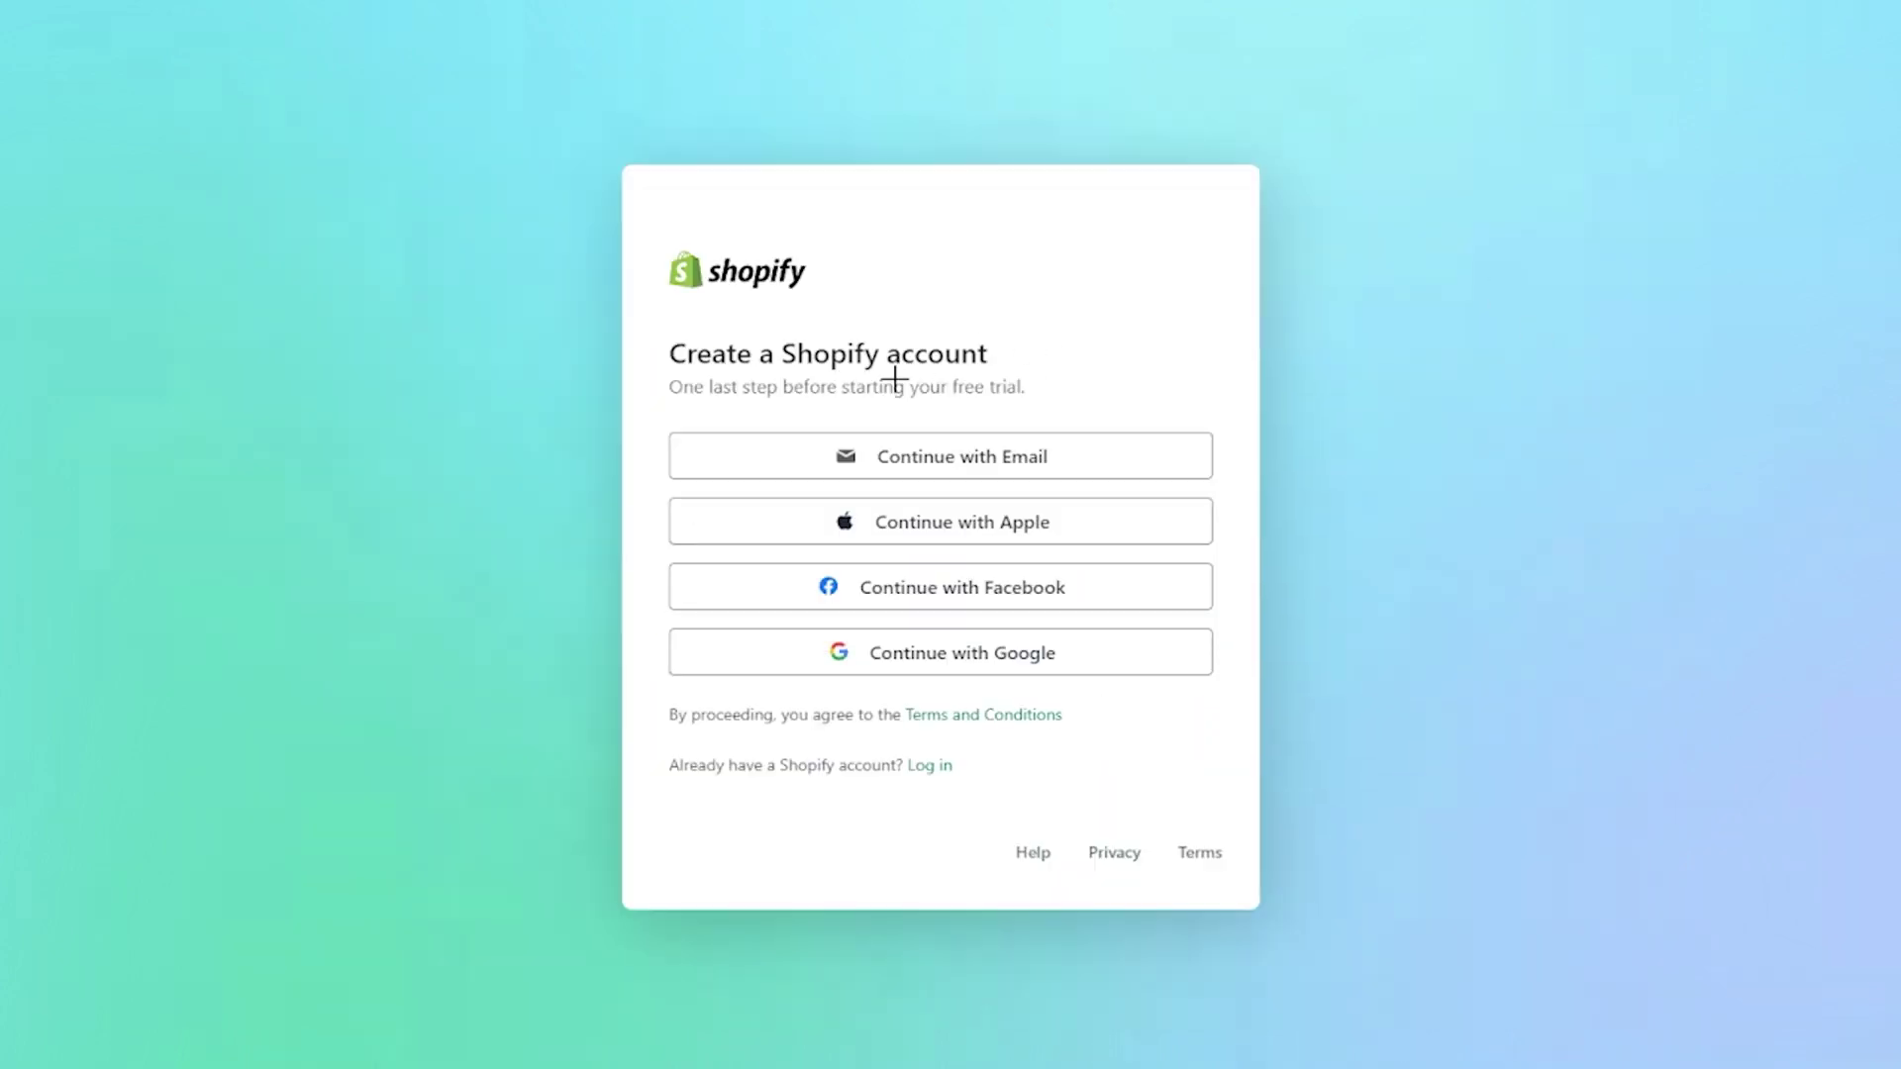
pyautogui.moveTo(828, 307)
pyautogui.mouseDown()
pyautogui.moveTo(564, 361)
pyautogui.moveTo(653, 428)
pyautogui.mouseUp()
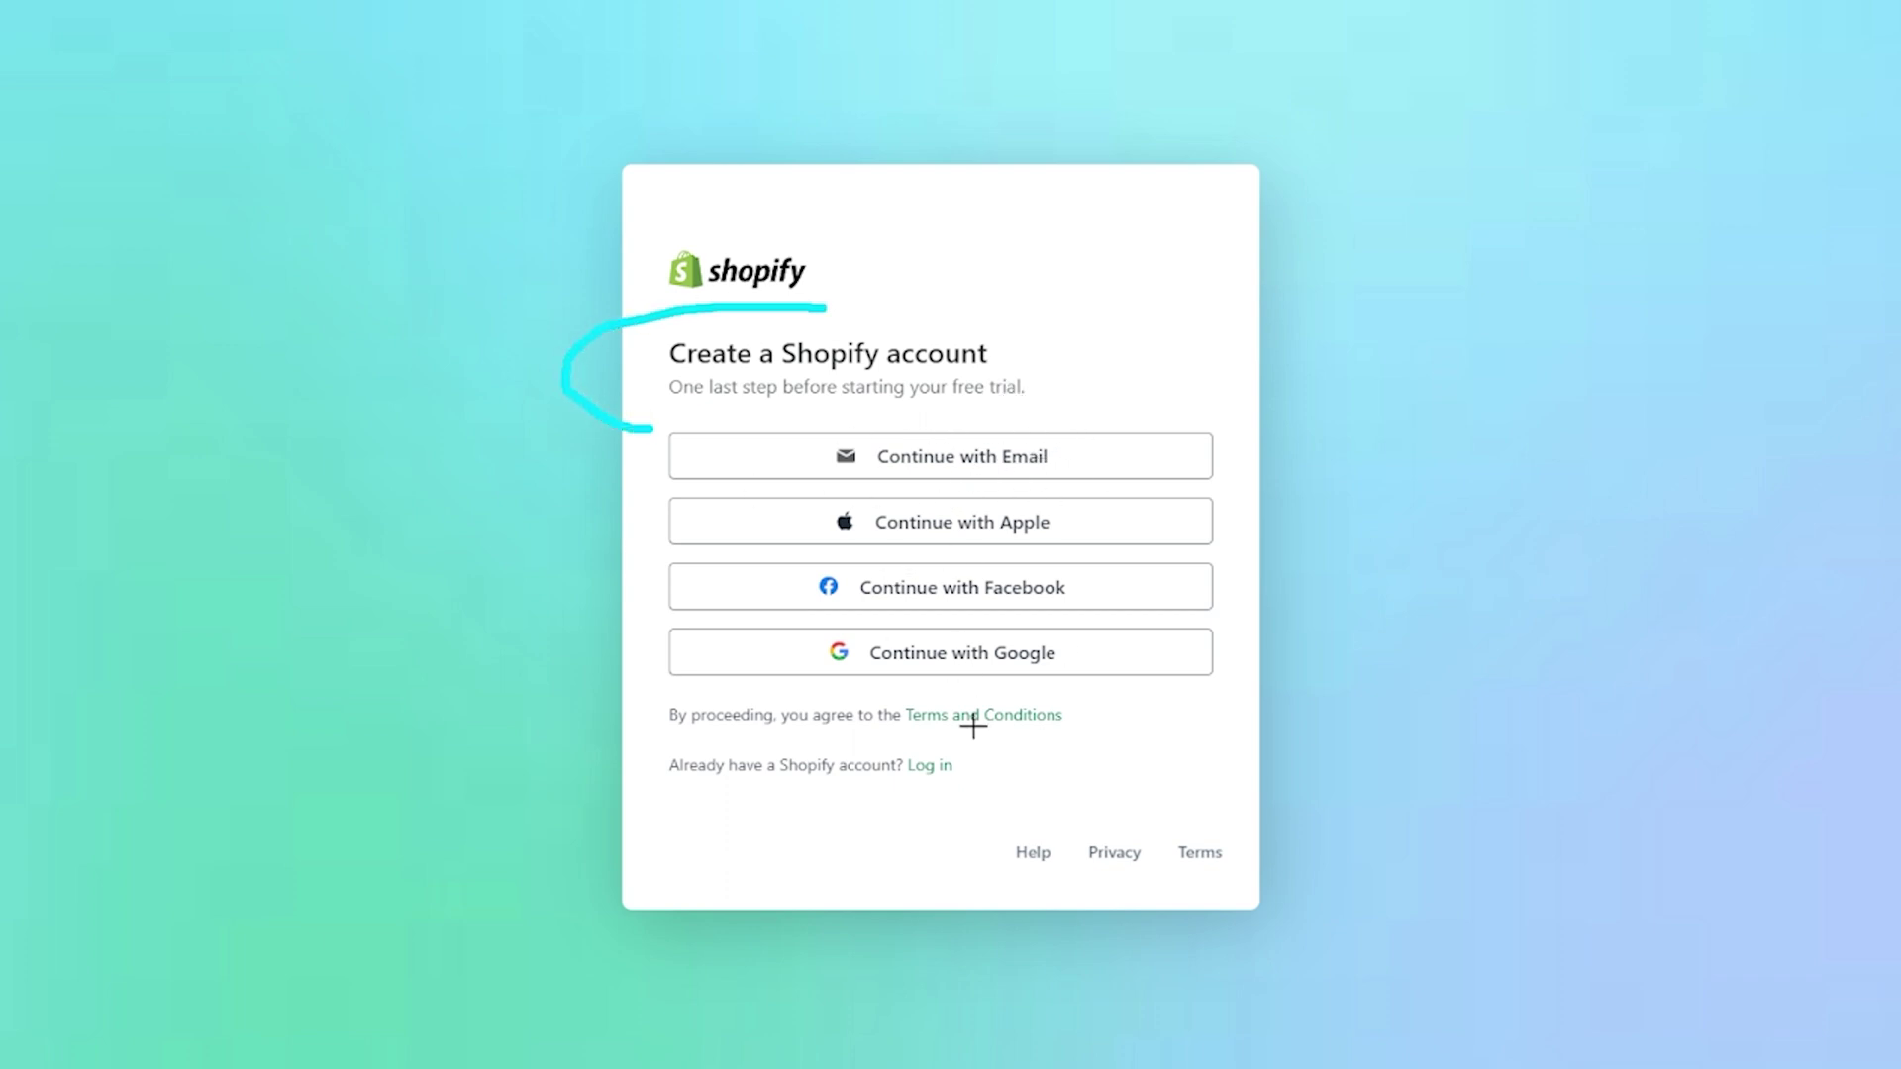
pyautogui.moveTo(1062, 456); pyautogui.dragTo(1176, 376)
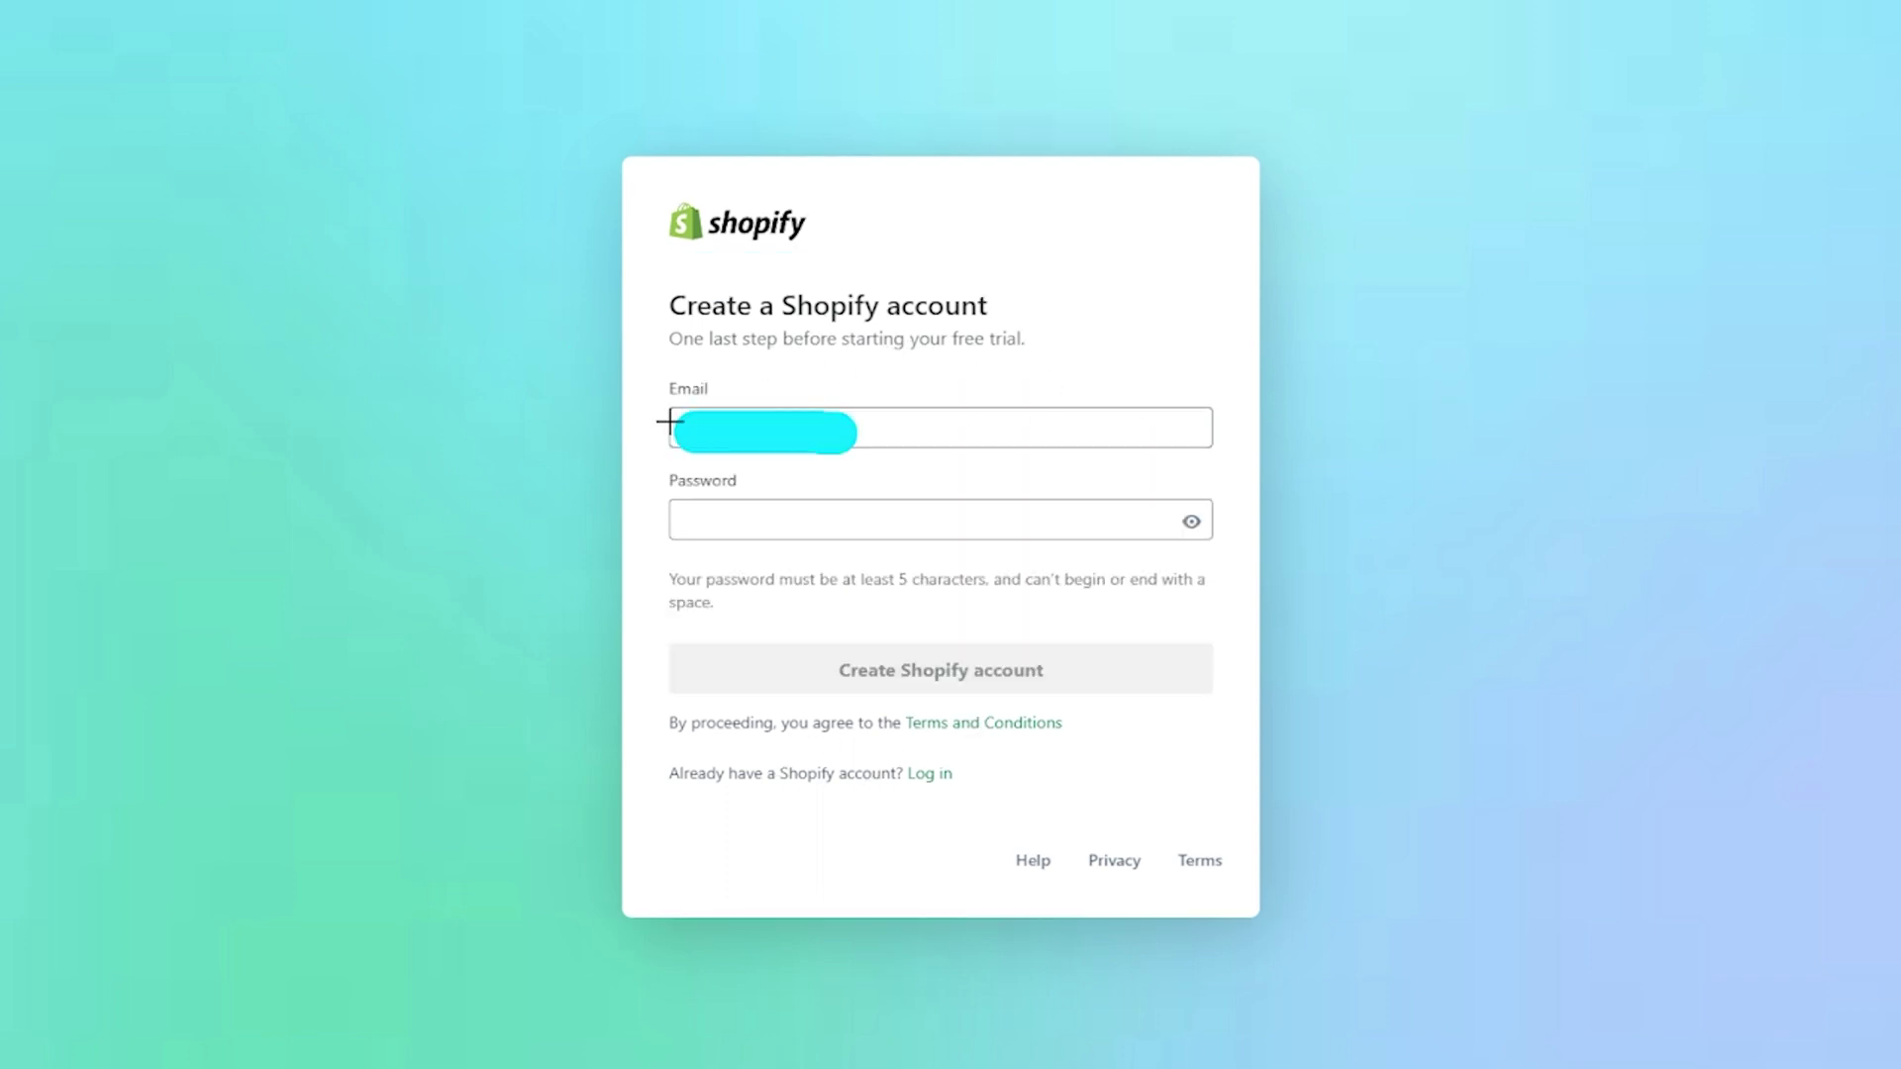
# - Enter the account email and password and create the Shopify account
pyautogui.moveTo(700, 365); pyautogui.dragTo(668, 484)
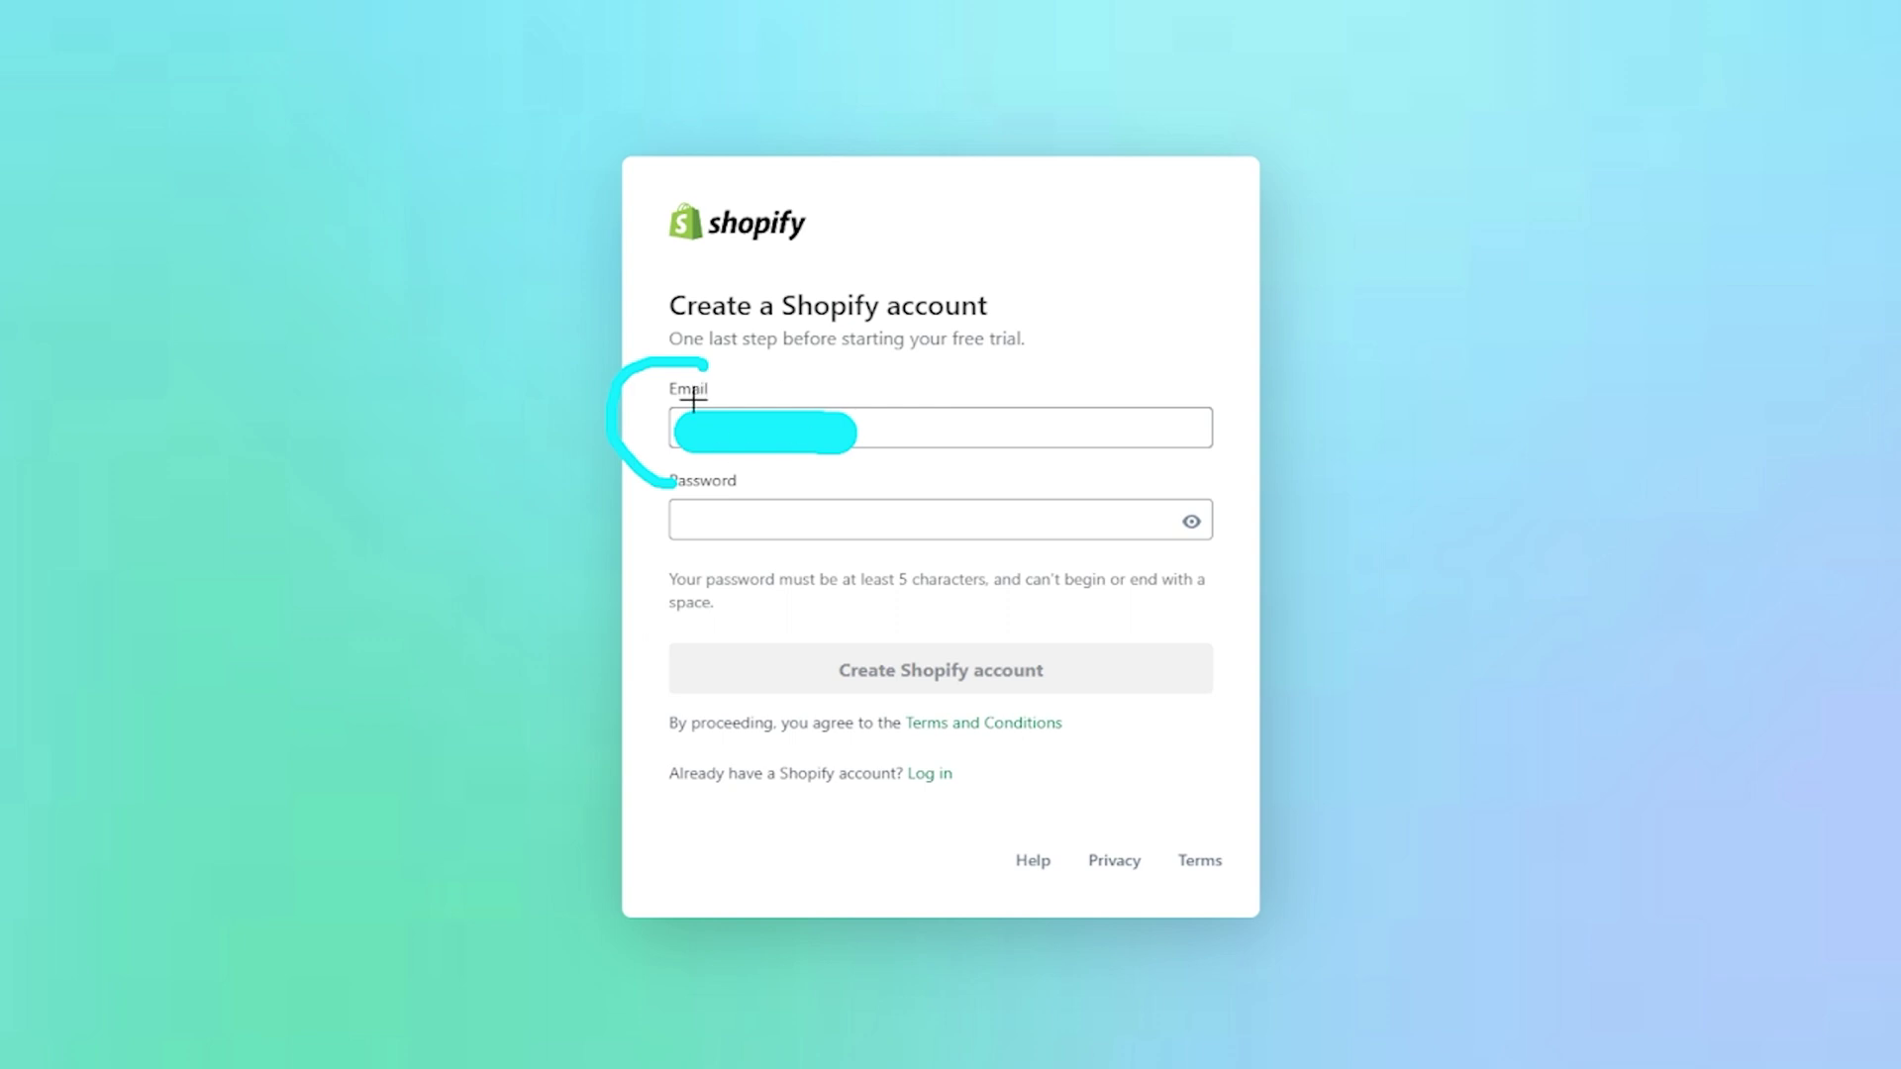
pyautogui.moveTo(715, 476); pyautogui.dragTo(824, 557)
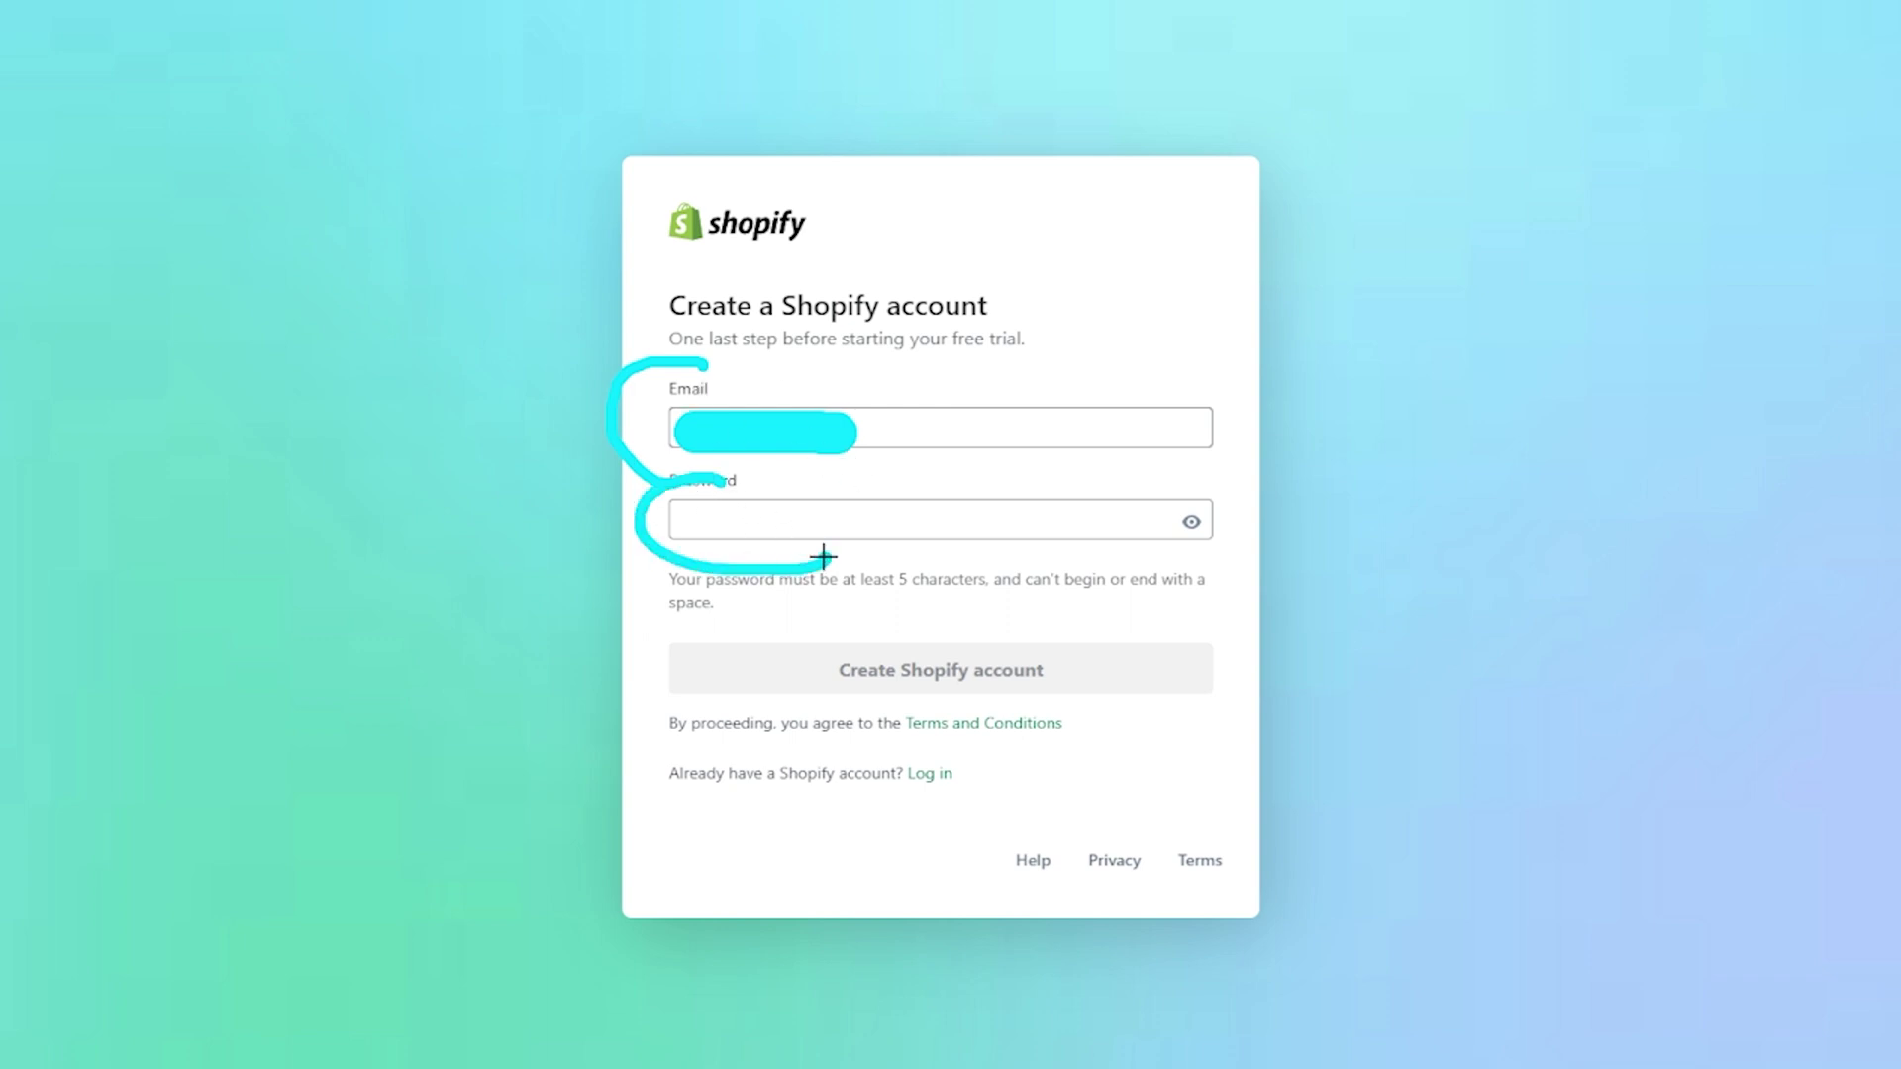
pyautogui.moveTo(728, 610); pyautogui.dragTo(1180, 627)
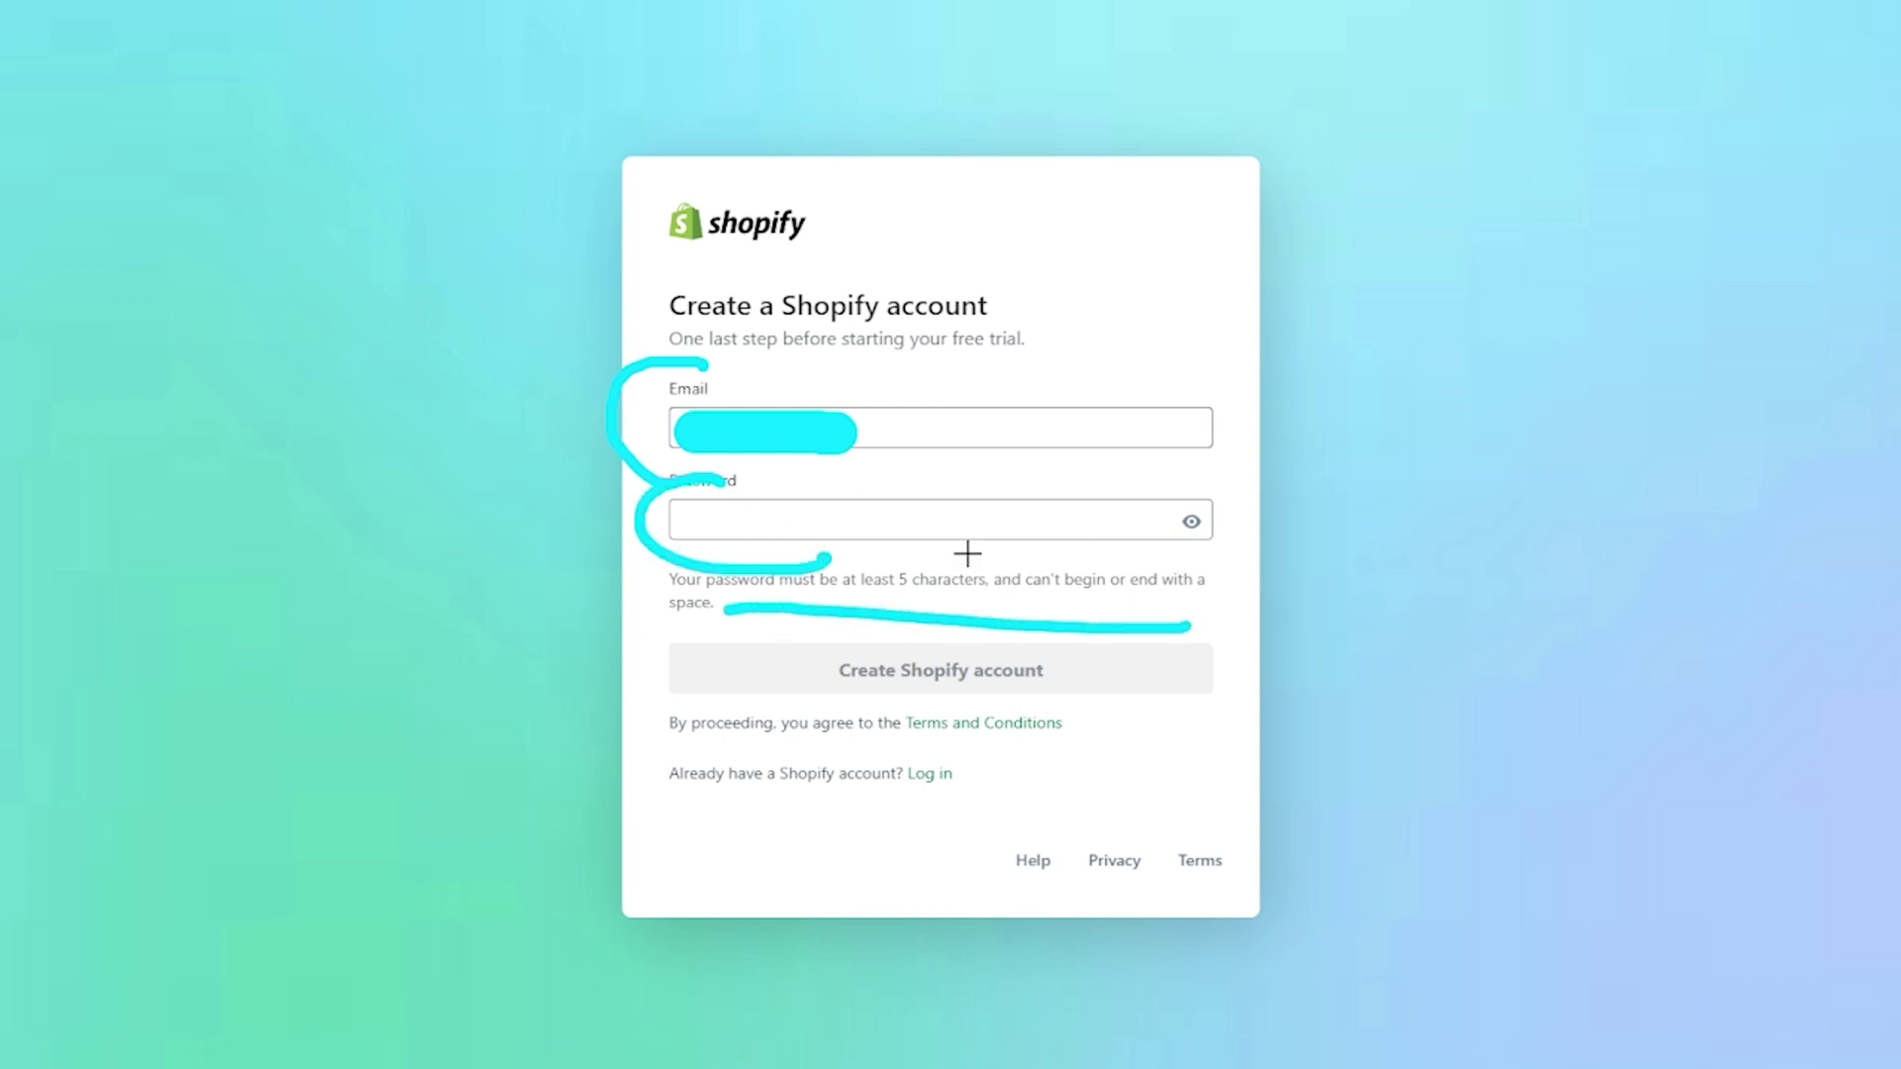
pyautogui.moveTo(904, 637)
pyautogui.mouseDown()
pyautogui.moveTo(1142, 666)
pyautogui.moveTo(744, 668)
pyautogui.mouseUp()
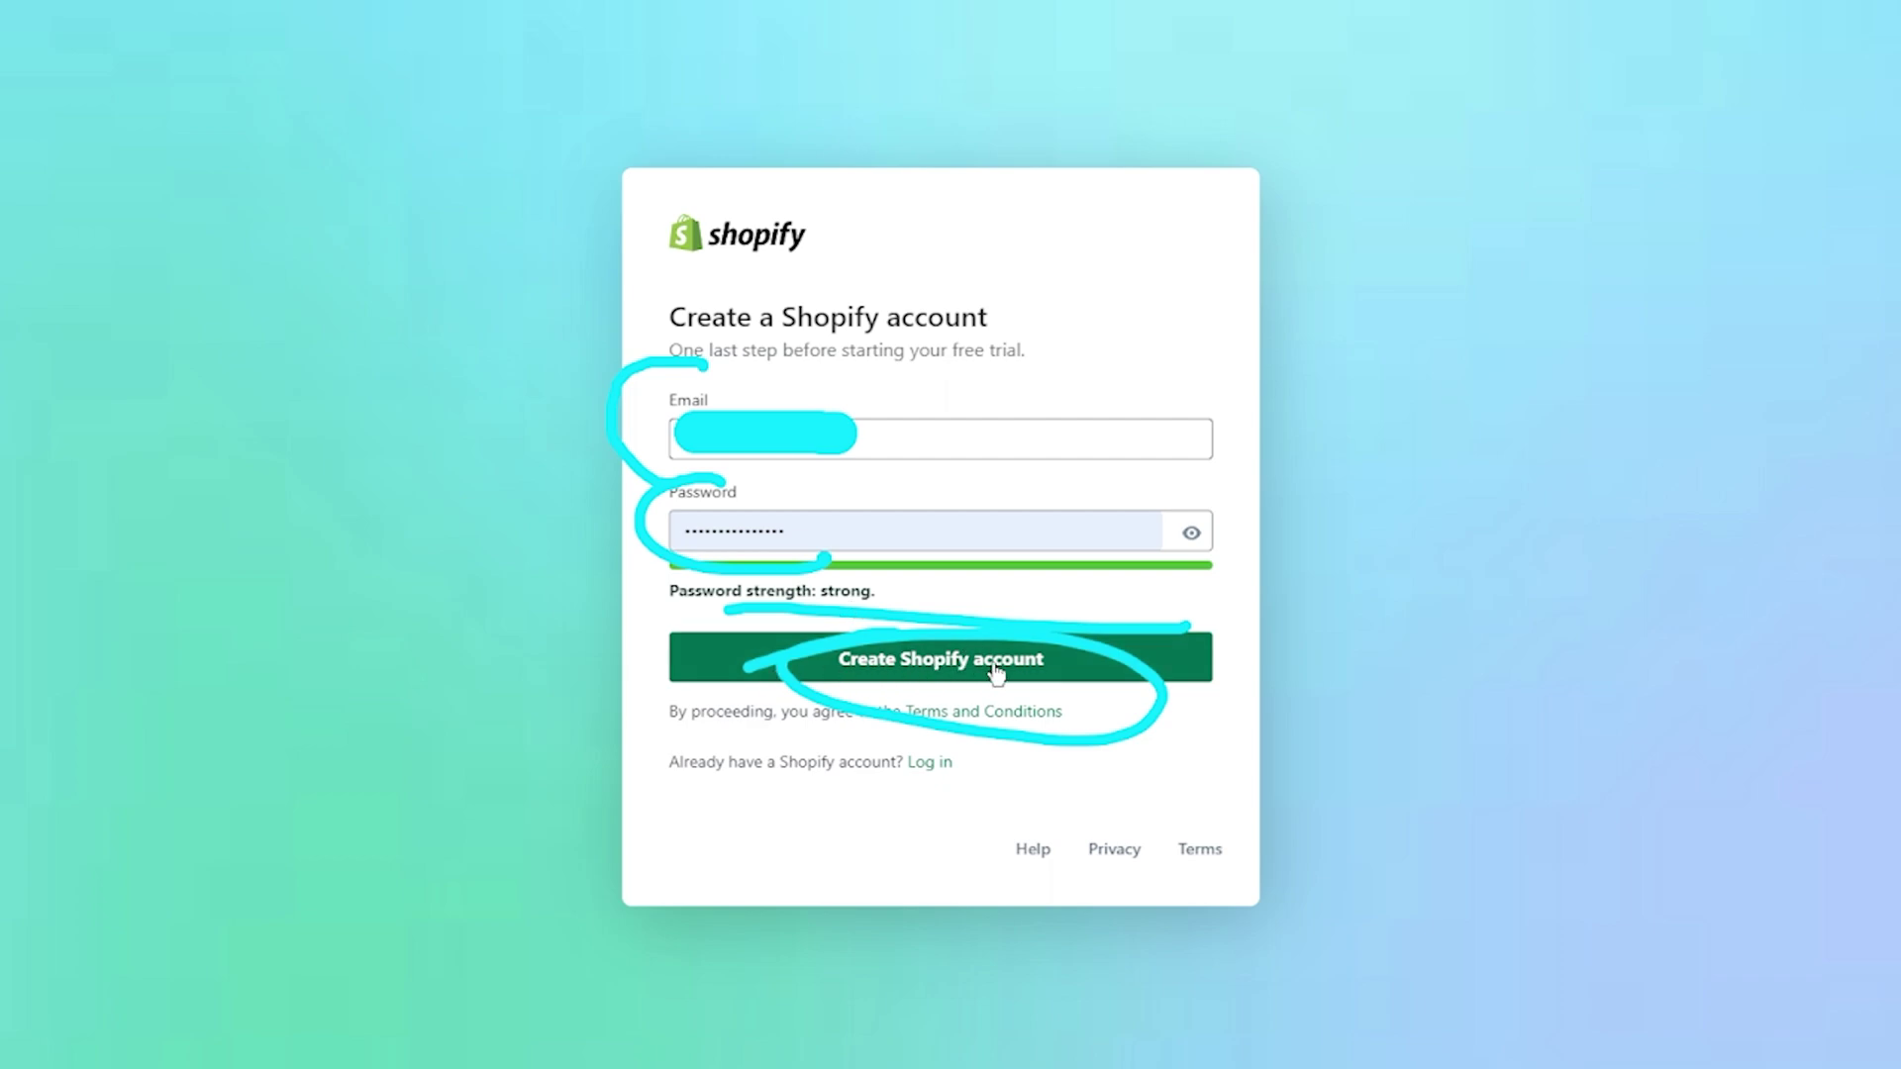
pyautogui.click(961, 679)
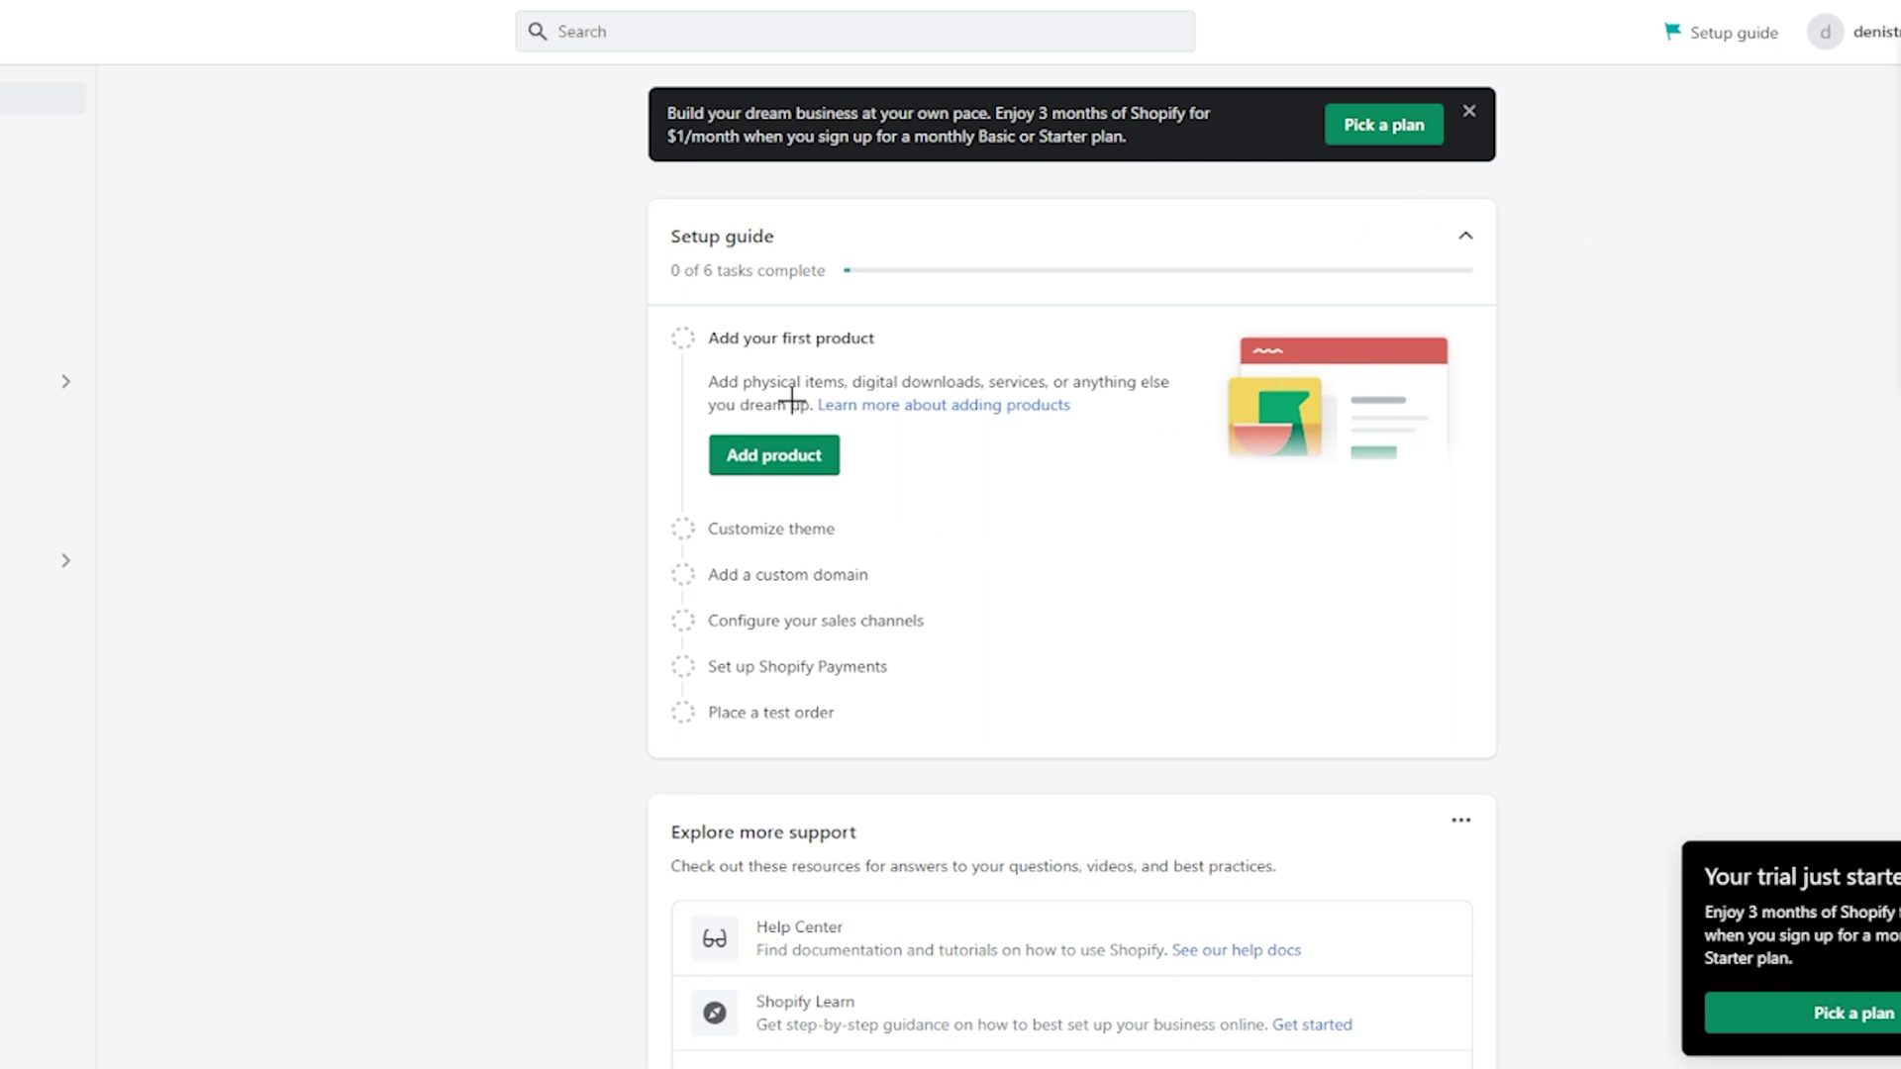
pyautogui.moveTo(759, 295); pyautogui.dragTo(886, 492)
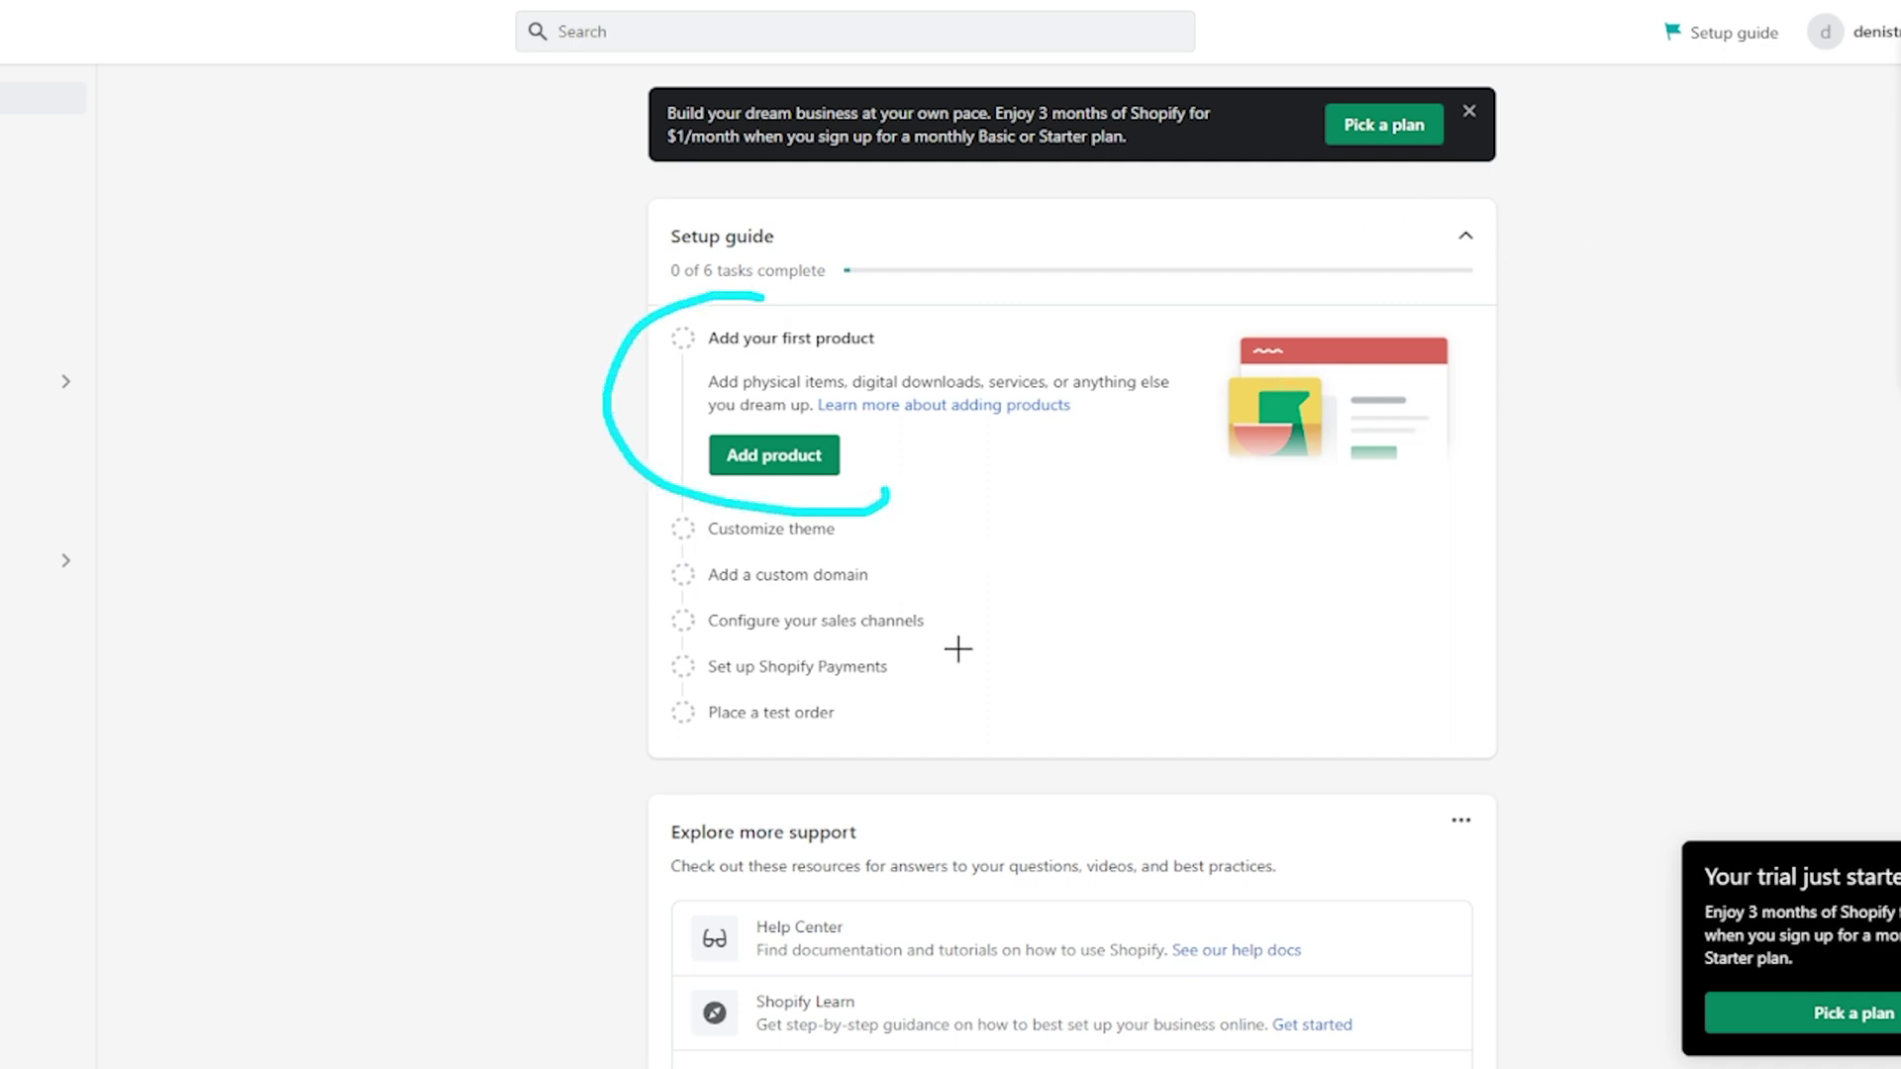
pyautogui.moveTo(1332, 259)
pyautogui.mouseDown()
pyautogui.moveTo(1398, 161)
pyautogui.moveTo(1414, 201)
pyautogui.mouseUp()
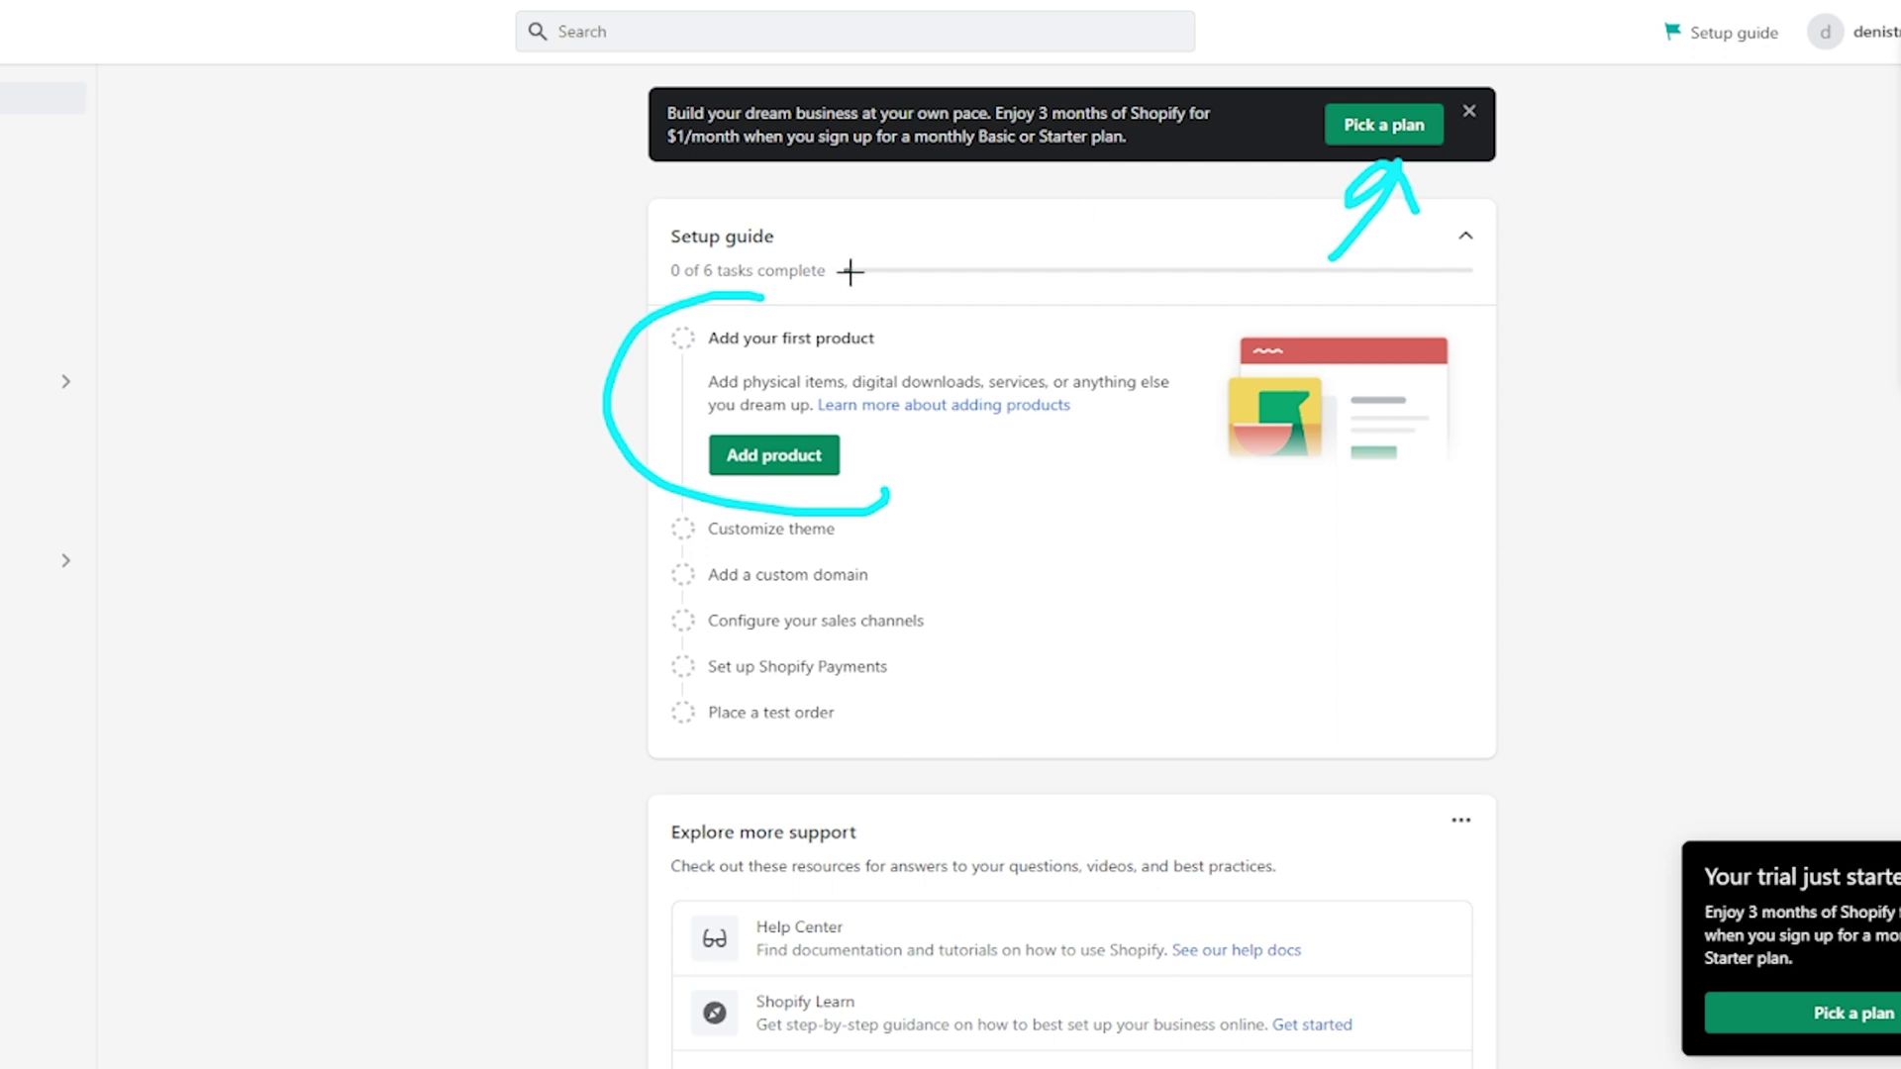
pyautogui.moveTo(695, 72)
pyautogui.mouseDown()
pyautogui.moveTo(665, 165)
pyautogui.moveTo(790, 174)
pyautogui.mouseUp()
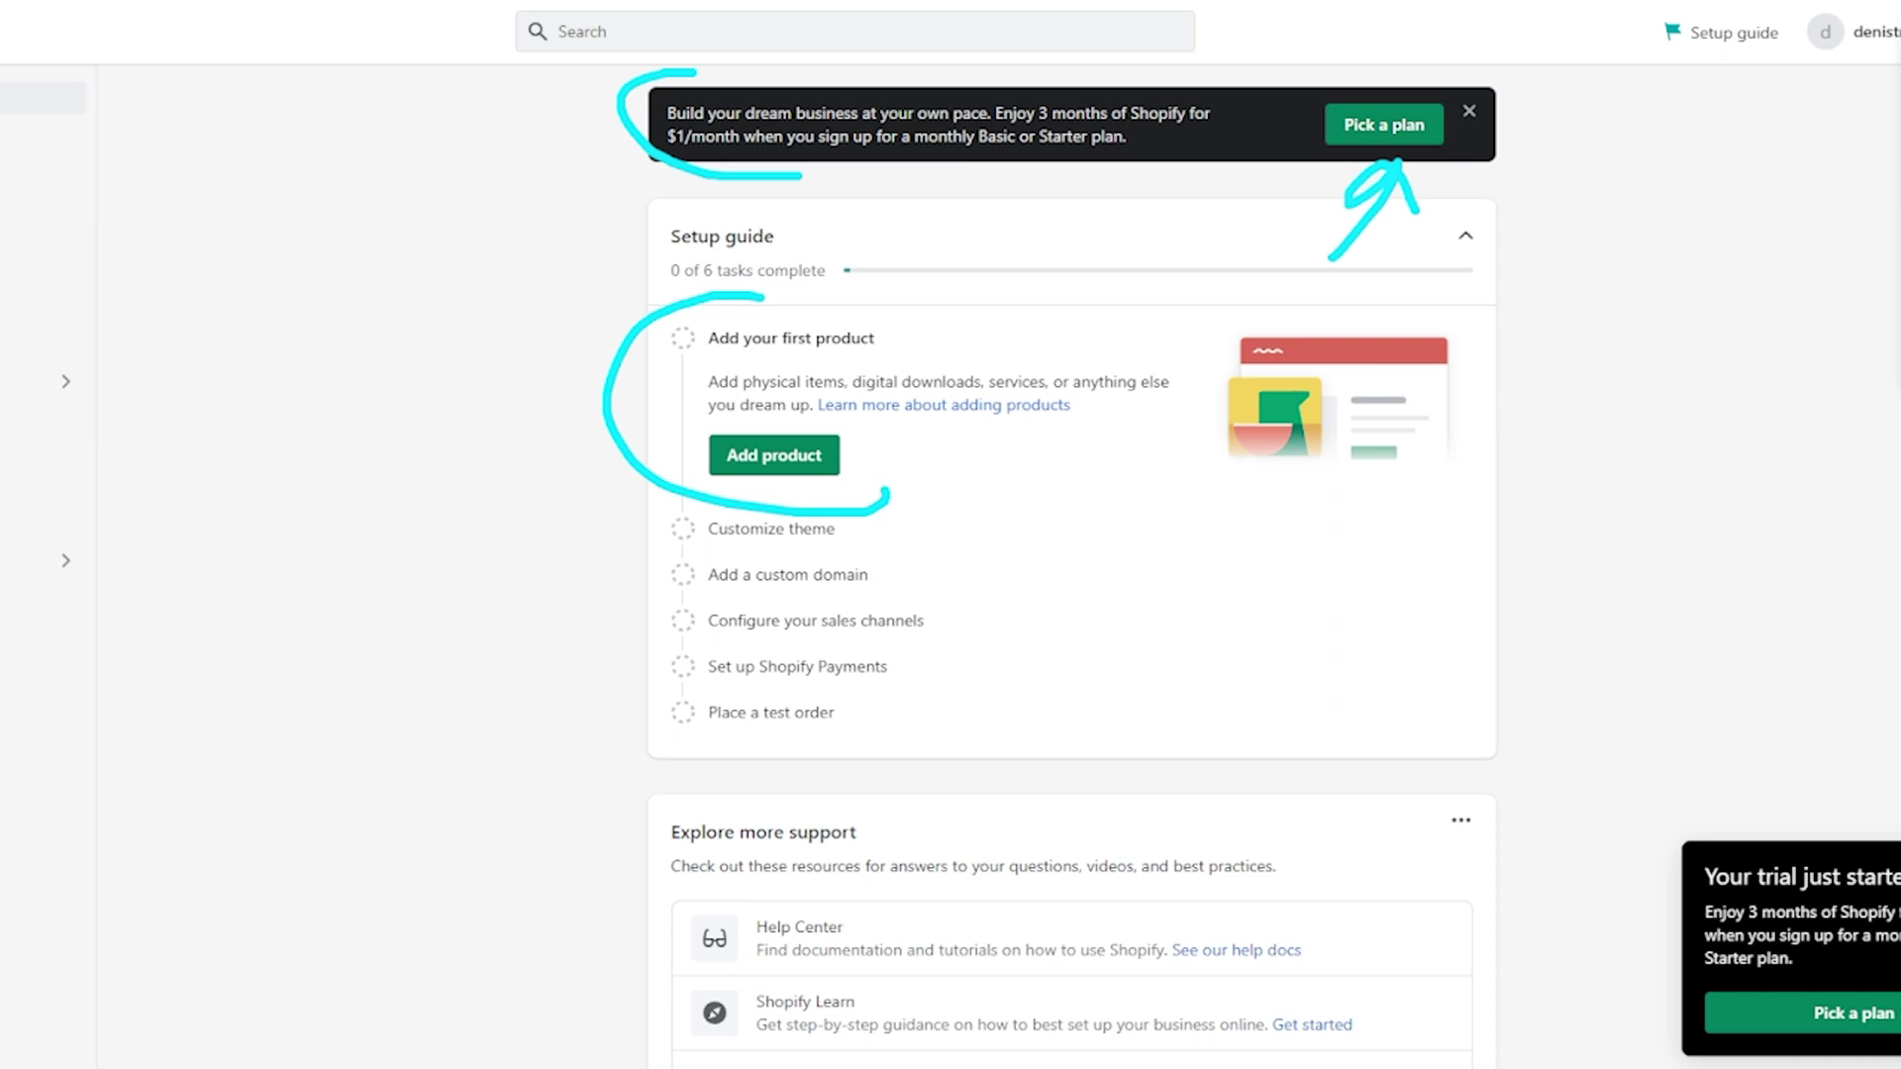
pyautogui.moveTo(1636, 198)
pyautogui.mouseDown()
pyautogui.moveTo(1549, 603)
pyautogui.moveTo(1519, 636)
pyautogui.moveTo(1700, 490)
pyautogui.mouseUp()
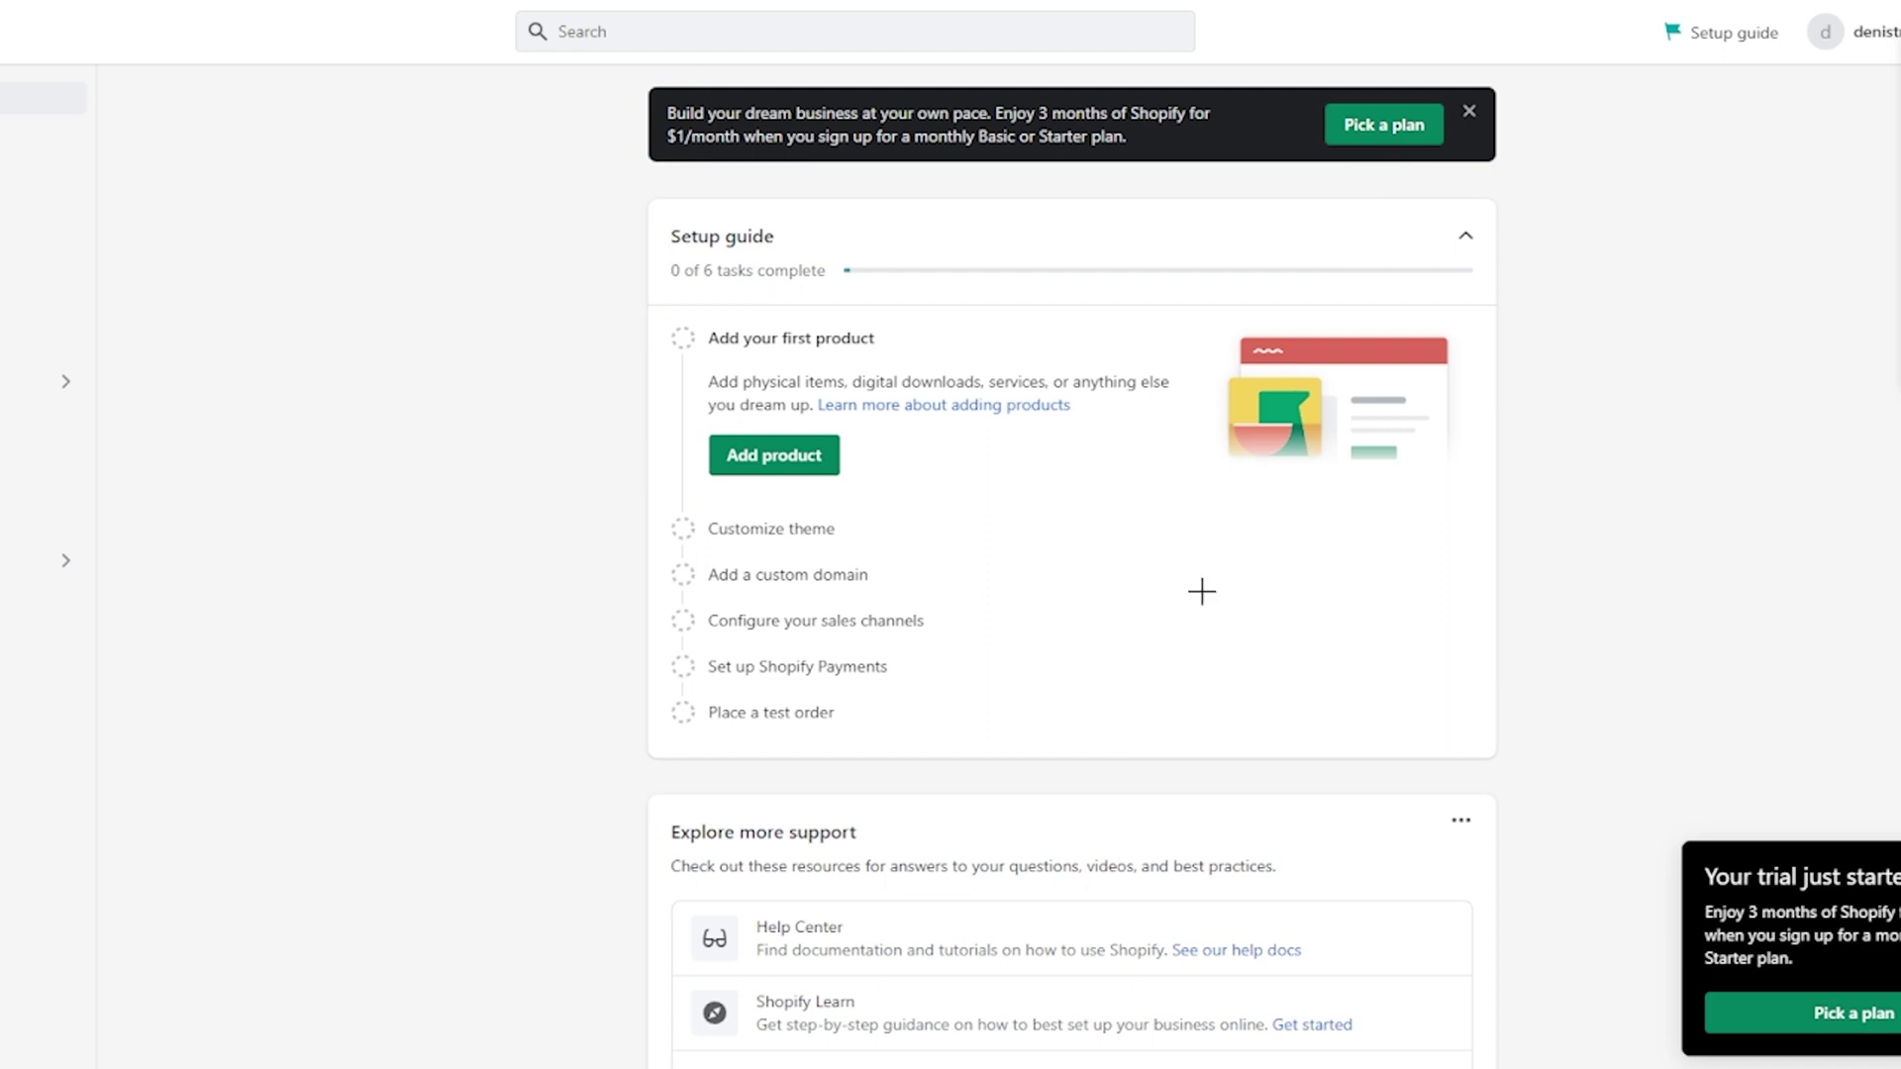
pyautogui.moveTo(1265, 111)
pyautogui.mouseDown()
pyautogui.moveTo(492, 182)
pyautogui.moveTo(229, 672)
pyautogui.moveTo(993, 900)
pyautogui.moveTo(1095, 904)
pyautogui.moveTo(1400, 267)
pyautogui.moveTo(1263, 99)
pyautogui.mouseUp()
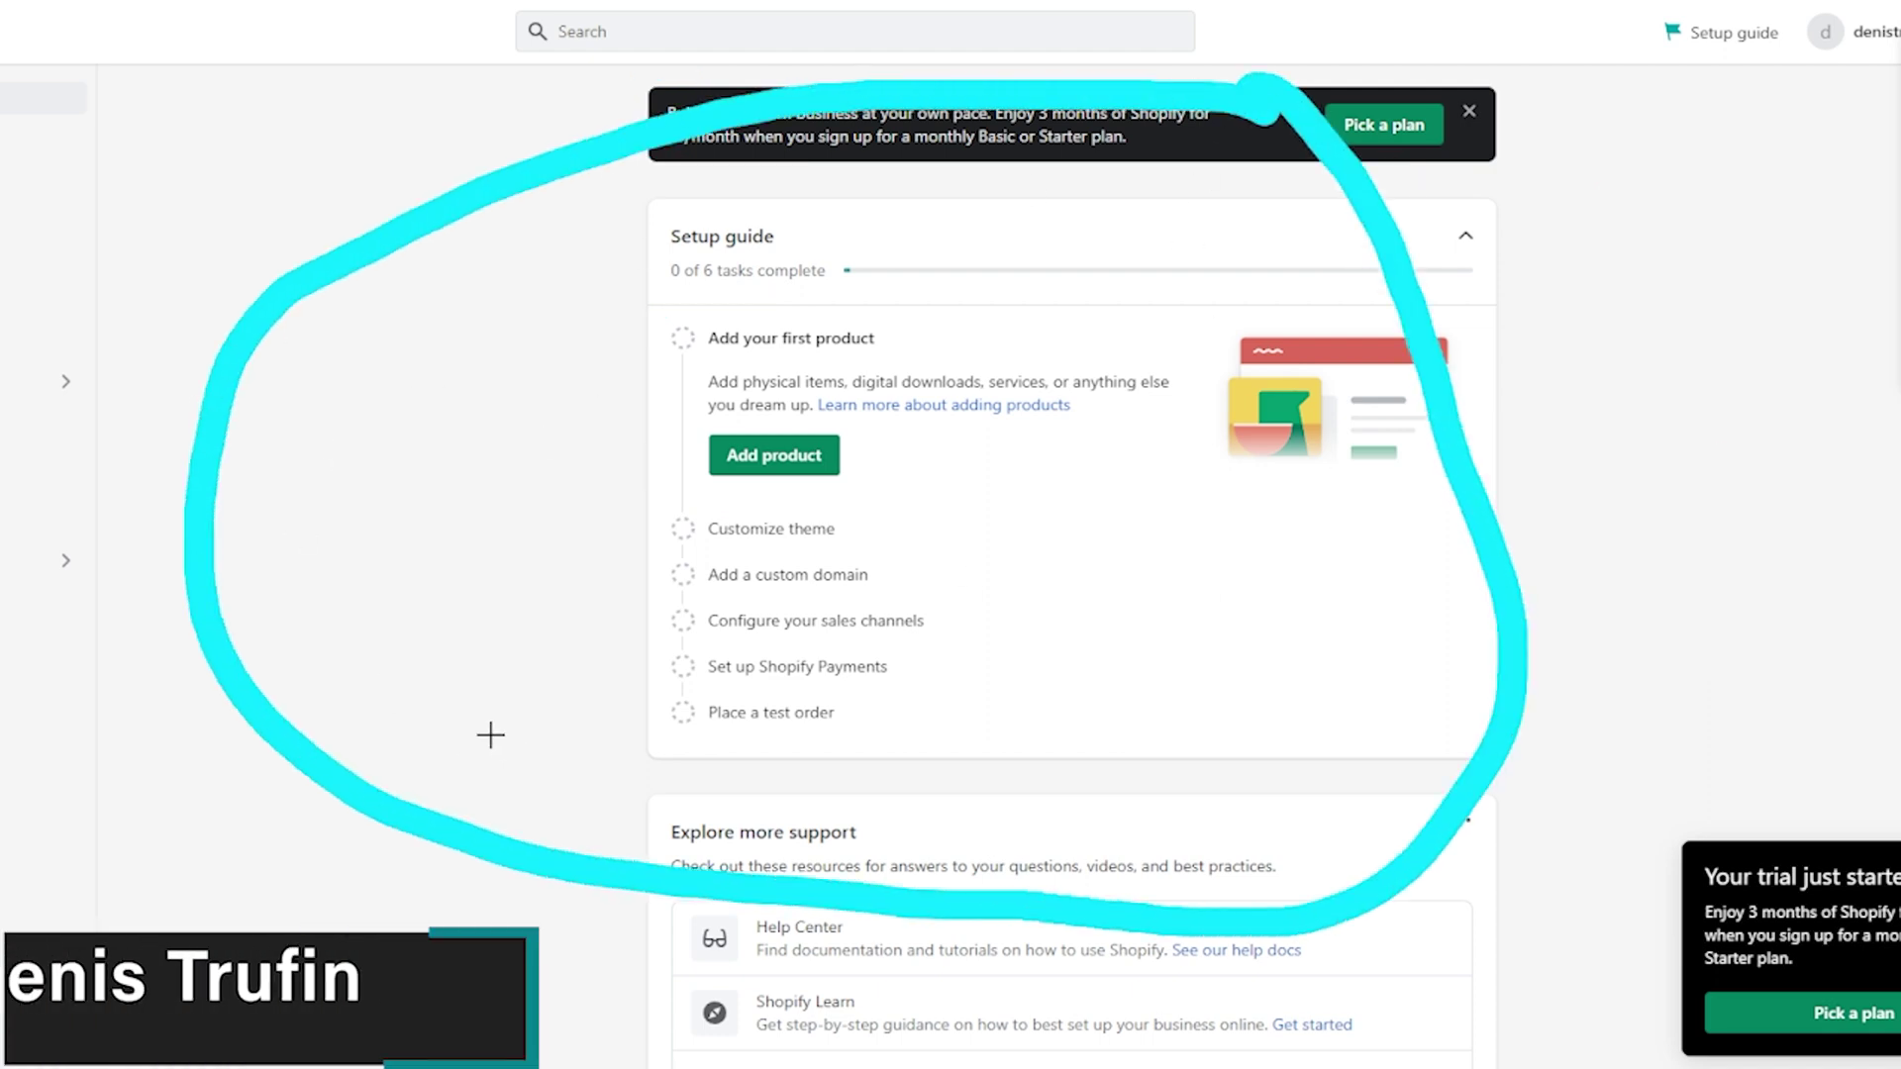